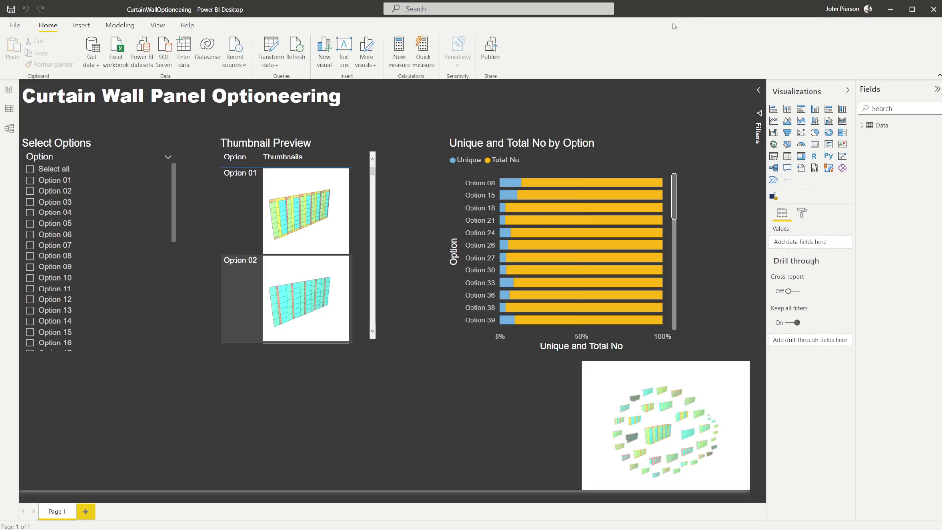
# Filter the report to Option 01 through Option 04 to preview those options, and close it without saving the changes
pyautogui.click(30, 180)
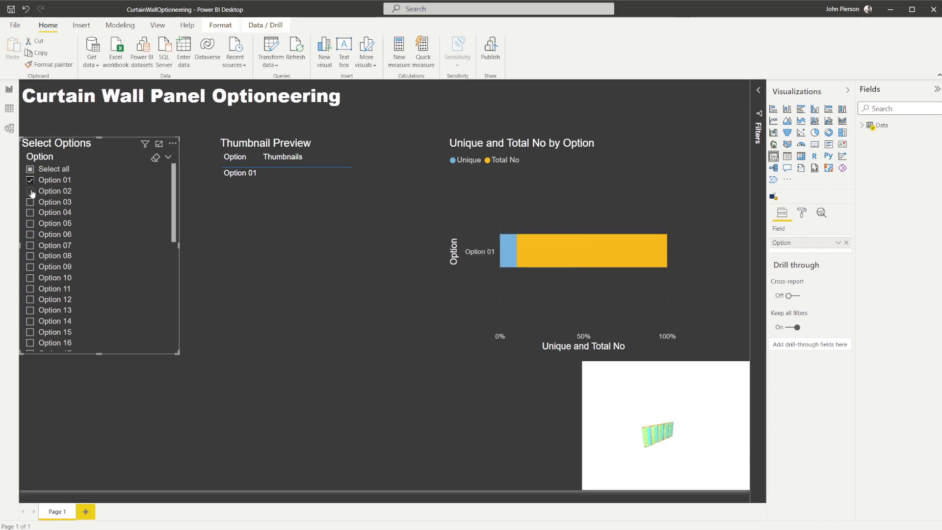
pyautogui.click(30, 191)
pyautogui.click(30, 202)
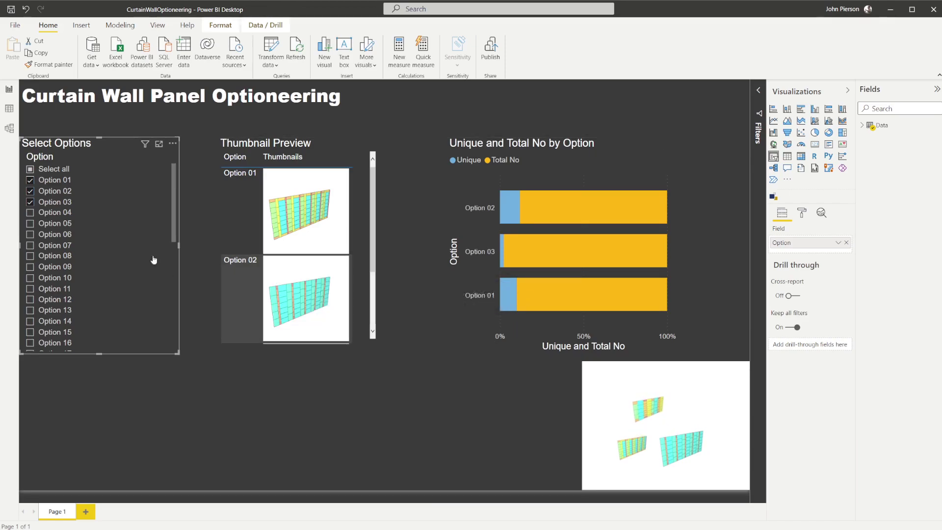
pyautogui.click(29, 214)
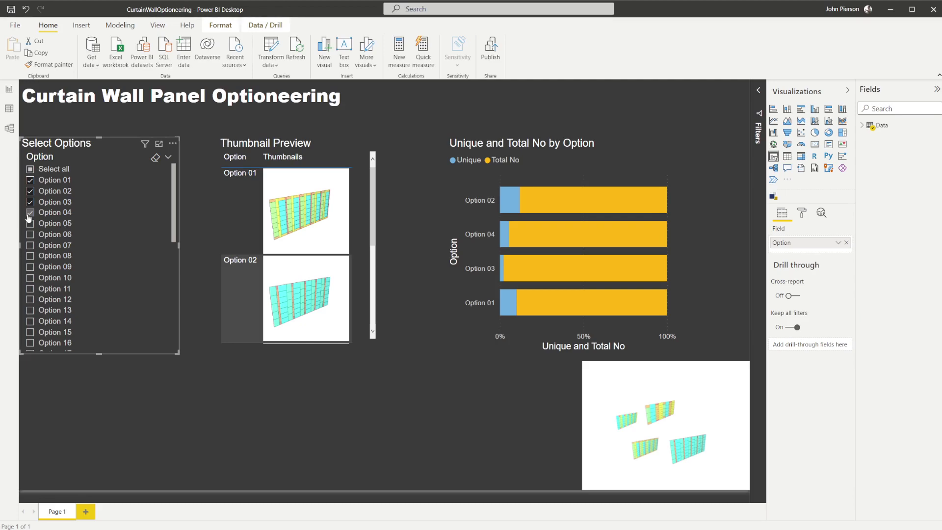
pyautogui.click(933, 10)
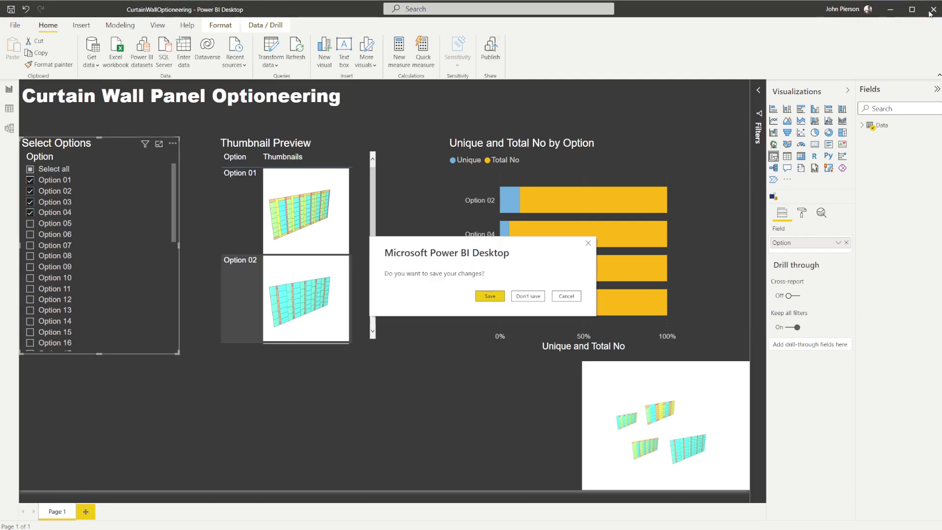
pyautogui.click(528, 296)
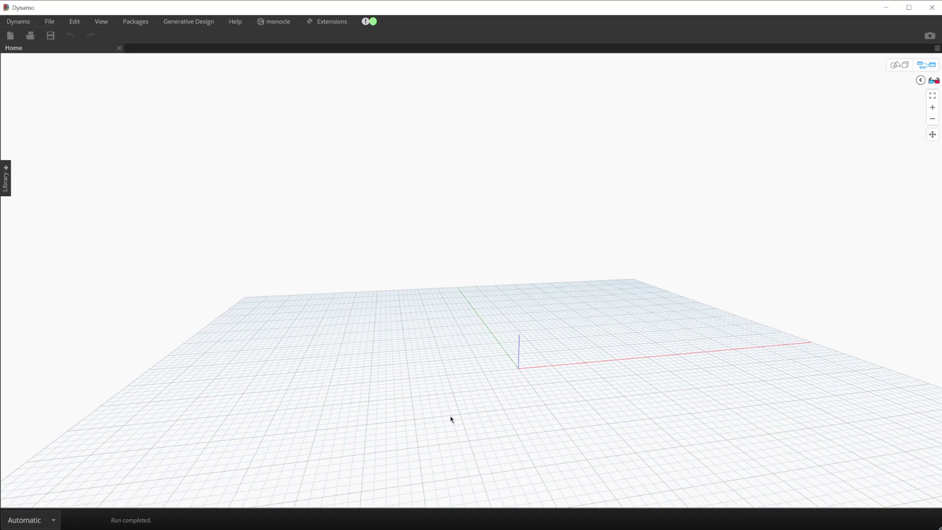
# In Dynamo, start a new generative design study of the Three Box Massing type
pyautogui.click(206, 25)
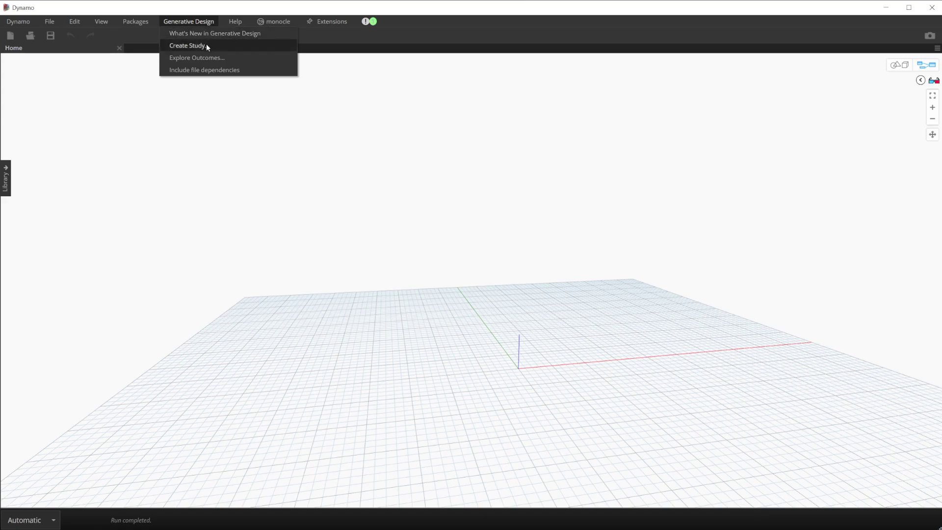
pyautogui.click(207, 46)
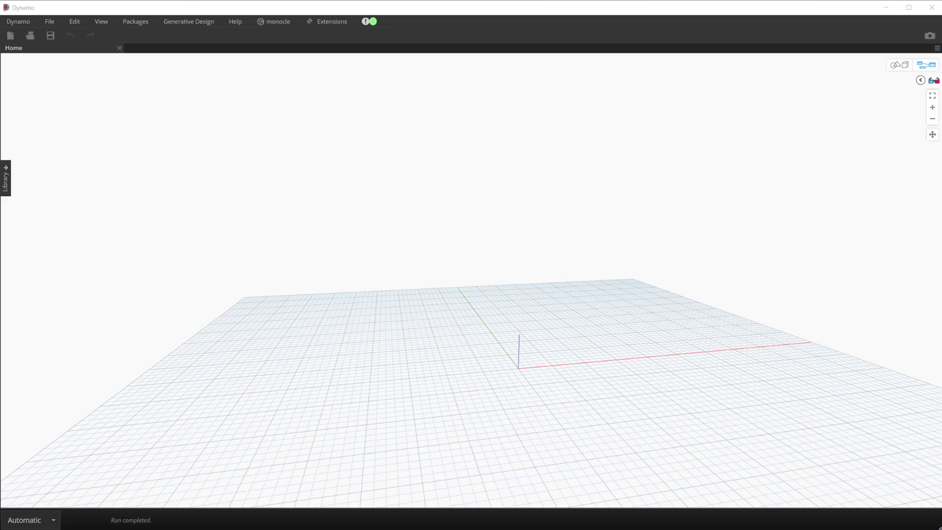
pyautogui.moveTo(941, 78); pyautogui.dragTo(532, 96)
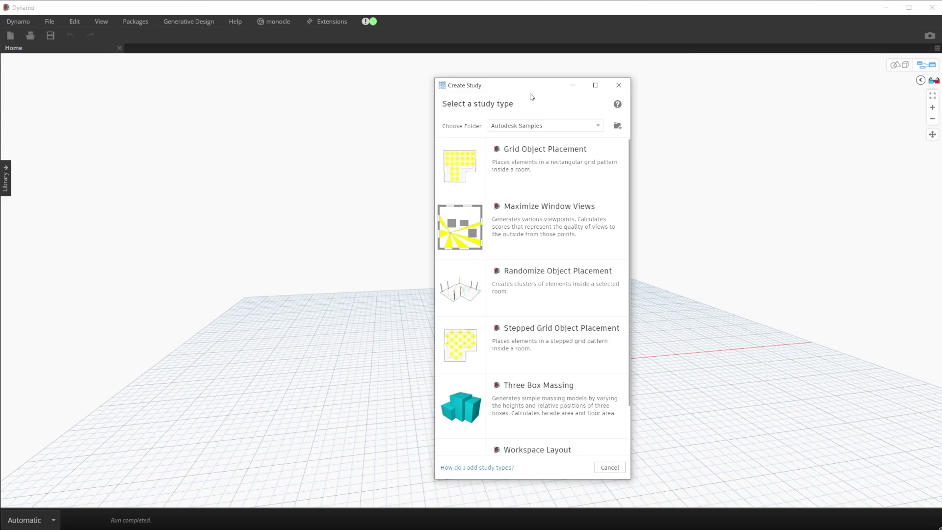
pyautogui.click(559, 391)
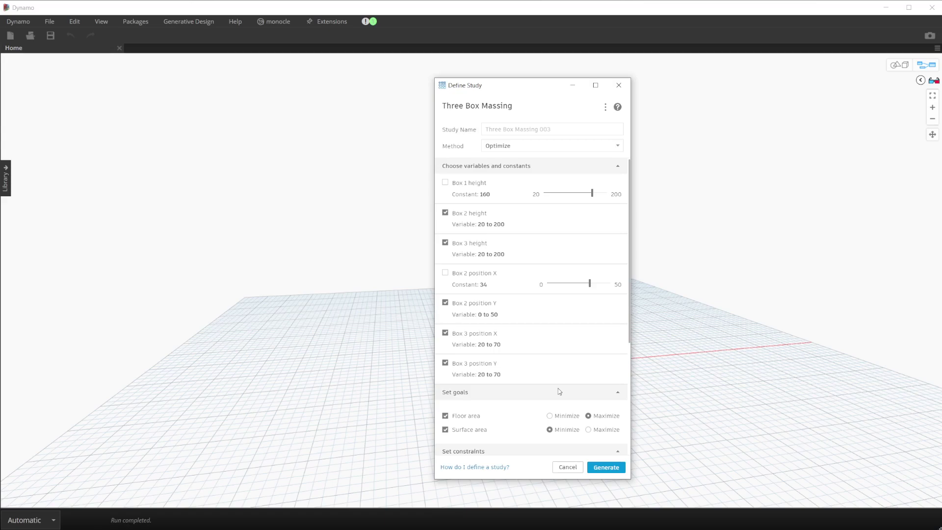
# Switch to the Generative Design Primer page in the browser and examine the enlarged Multi-Objective Optimization diagram
pyautogui.hotkey('alt', 'Tab')
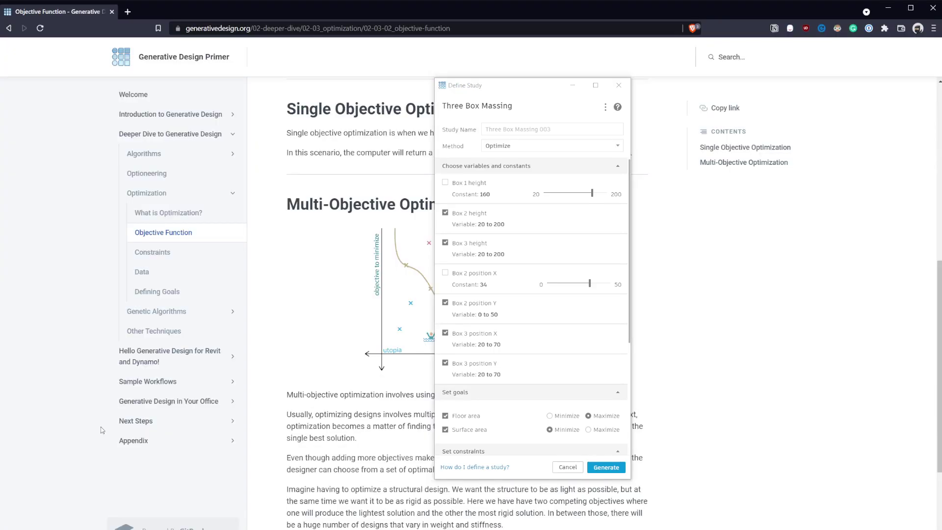
pyautogui.click(540, 90)
pyautogui.moveTo(540, 90); pyautogui.dragTo(941, 91)
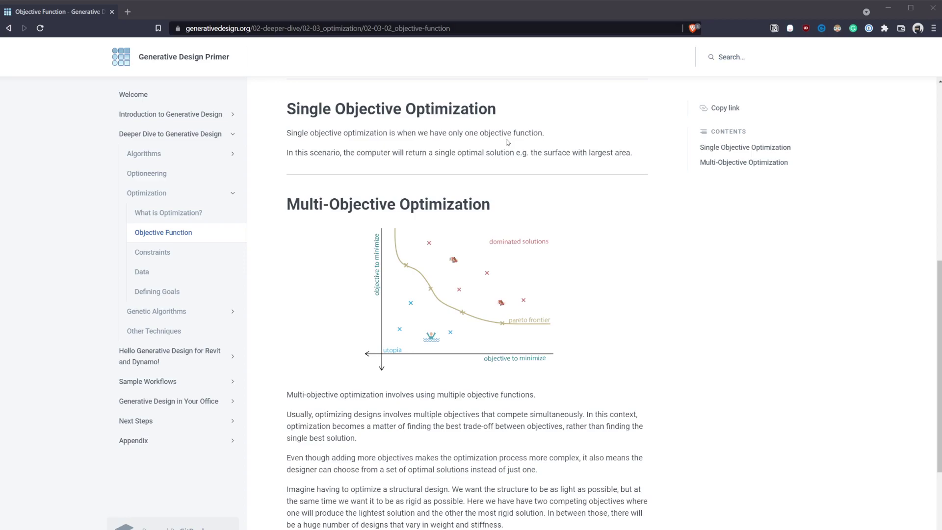
pyautogui.scroll(-1, 508, 143)
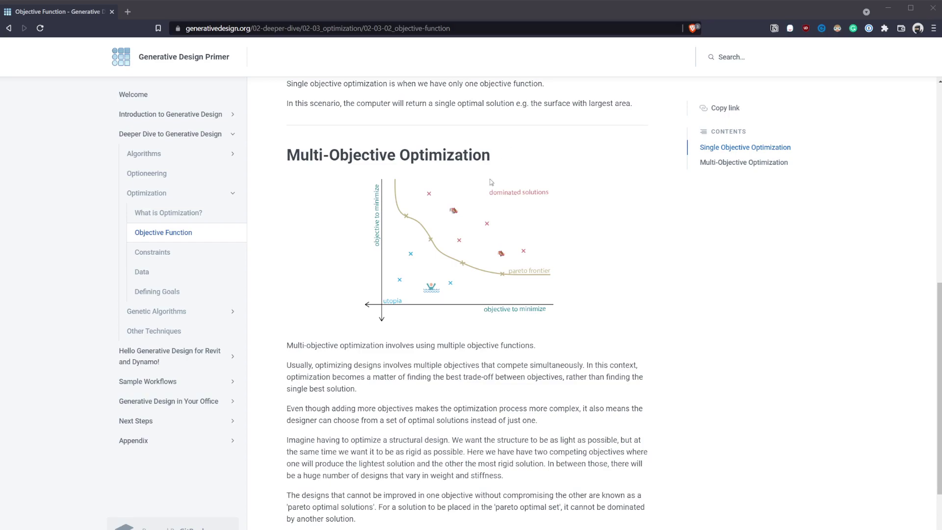
pyautogui.click(470, 227)
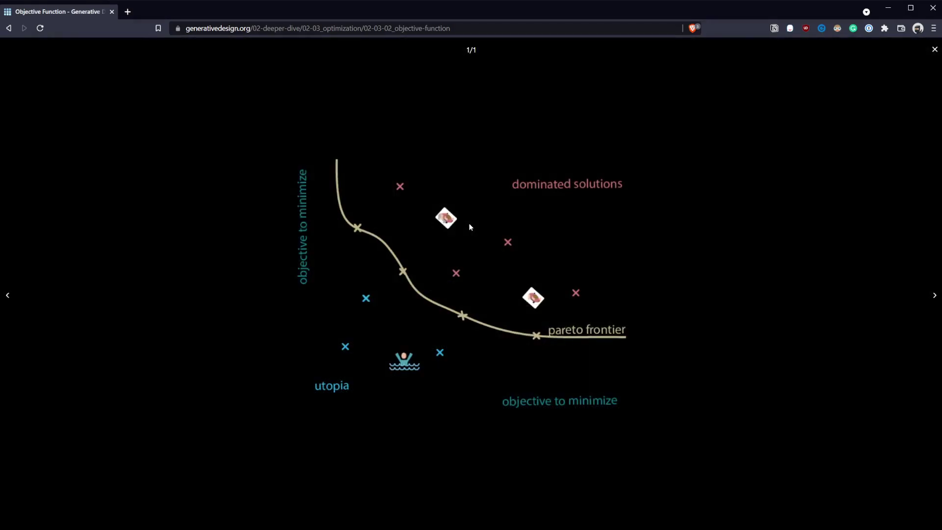
pyautogui.press('ctrl')
pyautogui.press('ctrl')
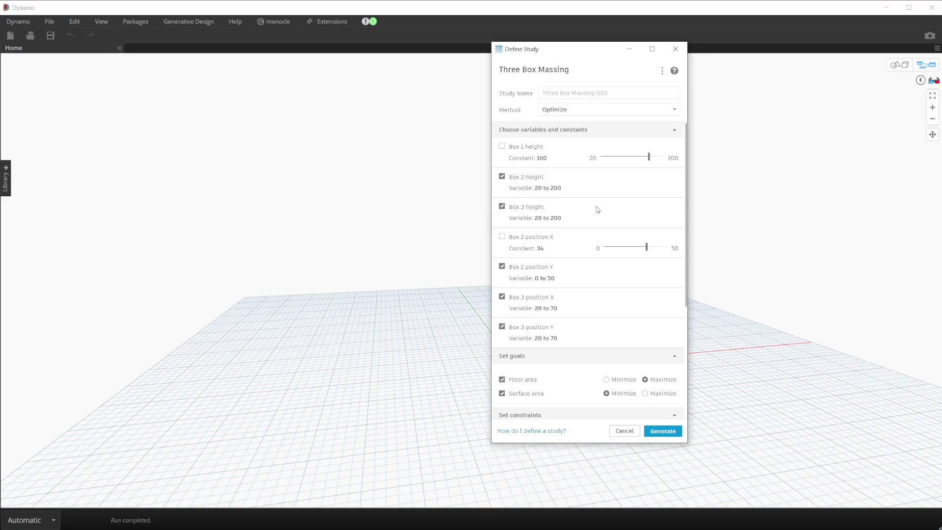
# Generate the Three Box Massing study, browse its outcomes and inspect one of the largest floor area designs by rotating its 3D preview
pyautogui.click(663, 431)
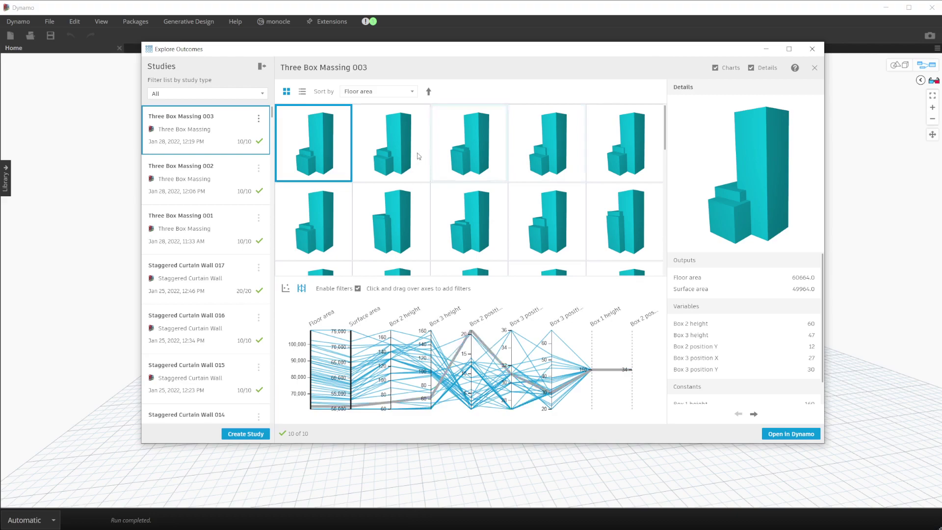
pyautogui.scroll(-1, 434, 152)
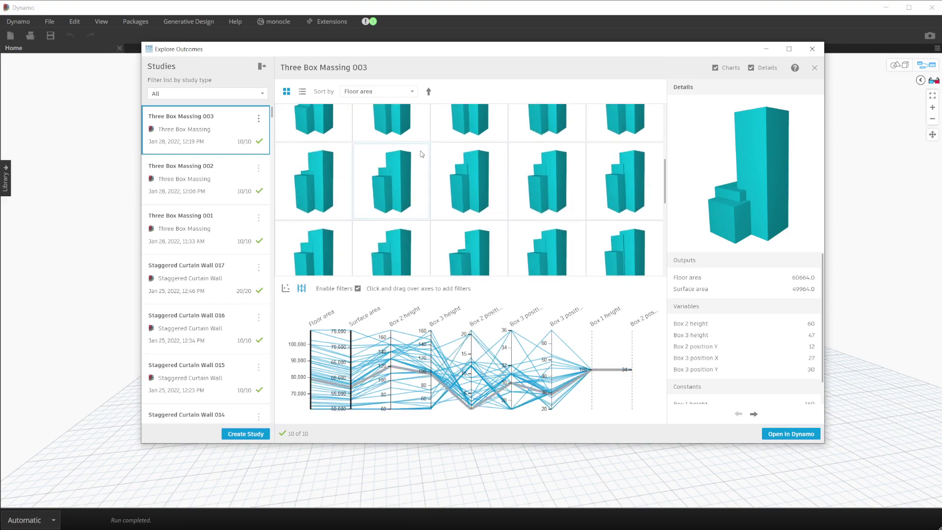
pyautogui.scroll(-1, 432, 152)
pyautogui.scroll(-1, 626, 186)
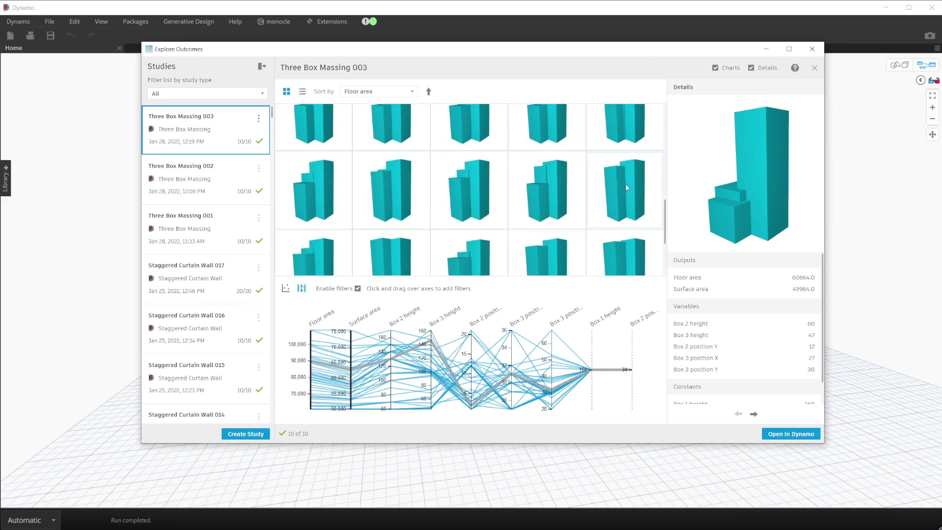
pyautogui.scroll(-1, 583, 204)
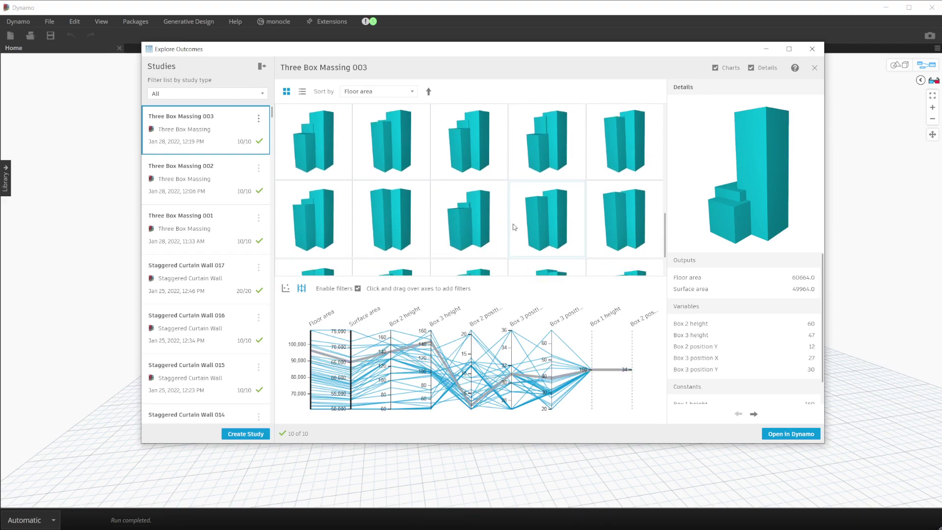
pyautogui.scroll(-1, 514, 226)
pyautogui.click(514, 226)
pyautogui.click(493, 227)
pyautogui.moveTo(735, 207)
pyautogui.mouseDown()
pyautogui.moveTo(771, 202)
pyautogui.moveTo(735, 221)
pyautogui.mouseUp()
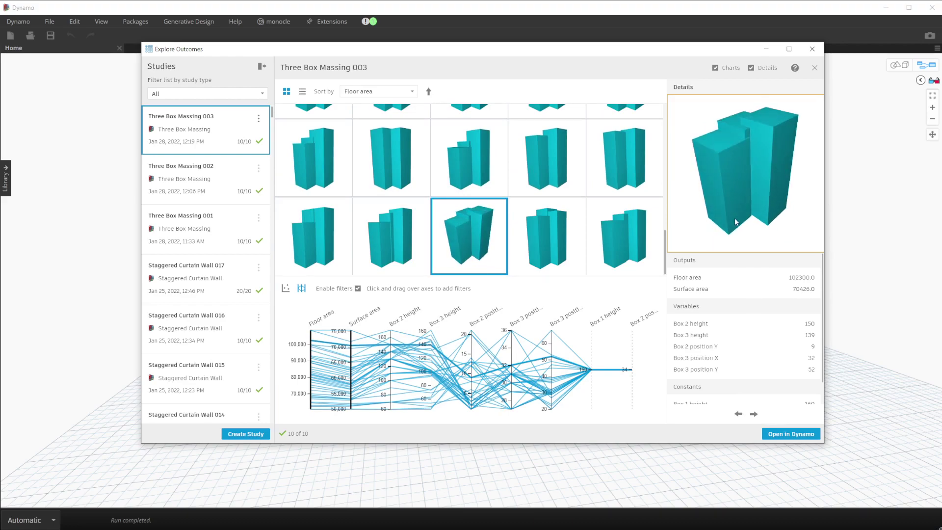
# Show the outcomes as a scatter plot and select the first outcome when sorted by floor area
pyautogui.click(286, 289)
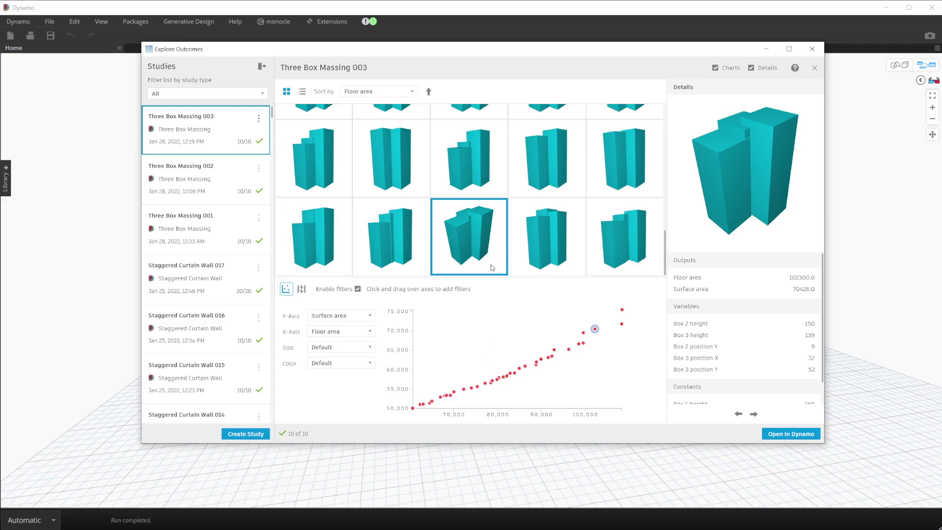
pyautogui.scroll(5, 542, 232)
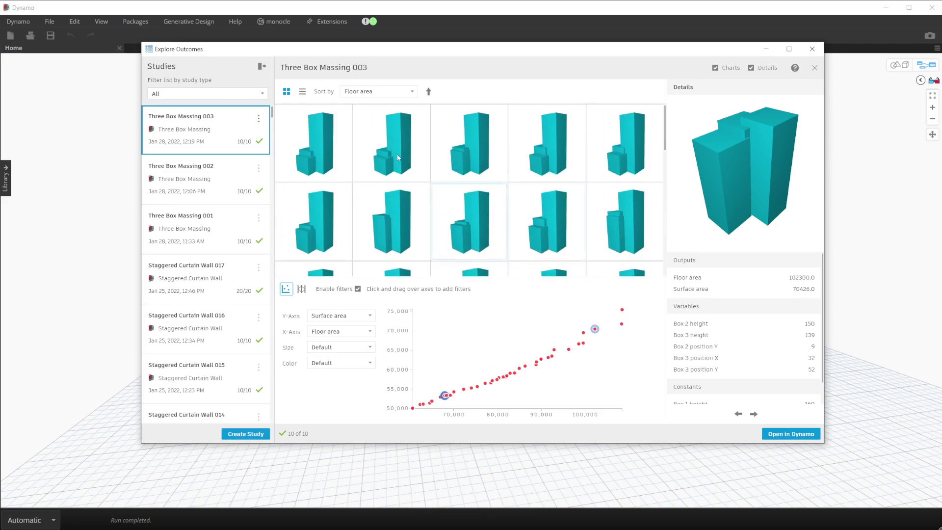
pyautogui.click(345, 150)
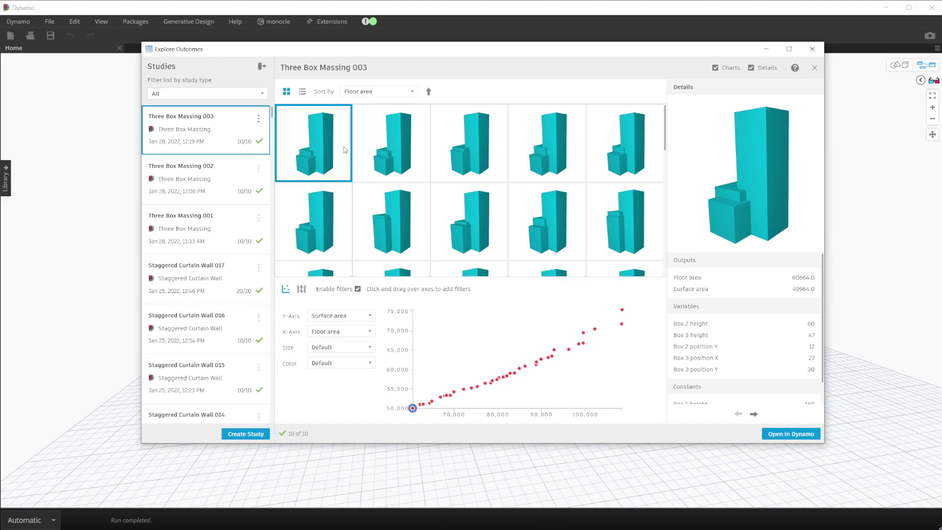
# Export all generated and discarded outcomes of the study with thumbnails, saving them as Three Box Massing 003.zip in the Dynamo folder
pyautogui.click(260, 120)
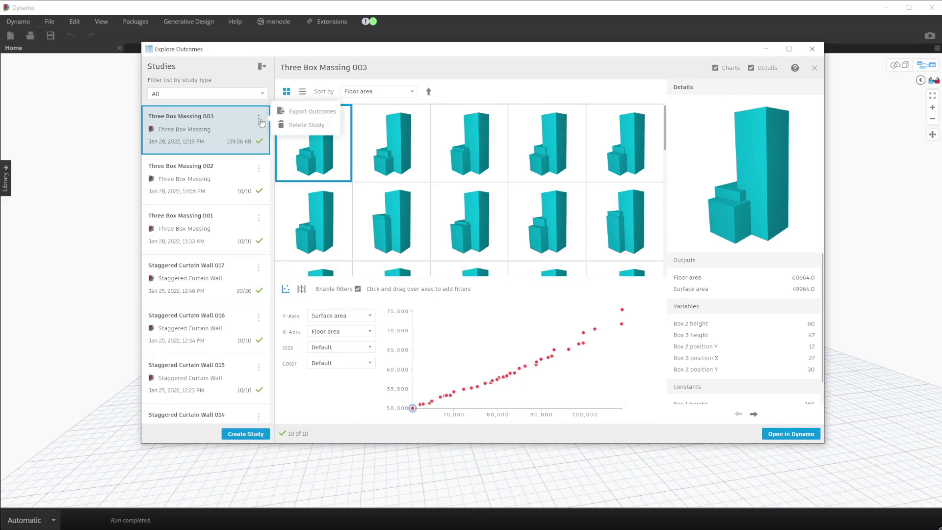
pyautogui.click(308, 113)
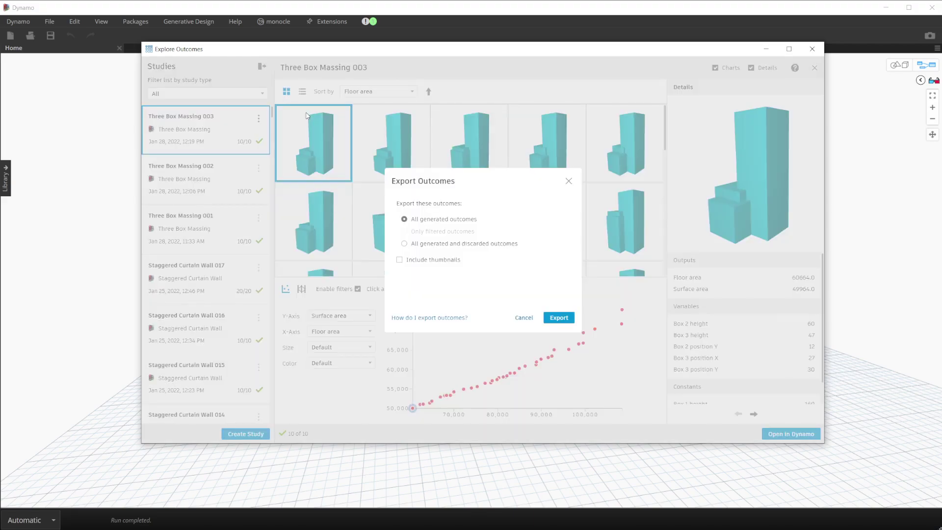
pyautogui.click(406, 246)
pyautogui.click(399, 261)
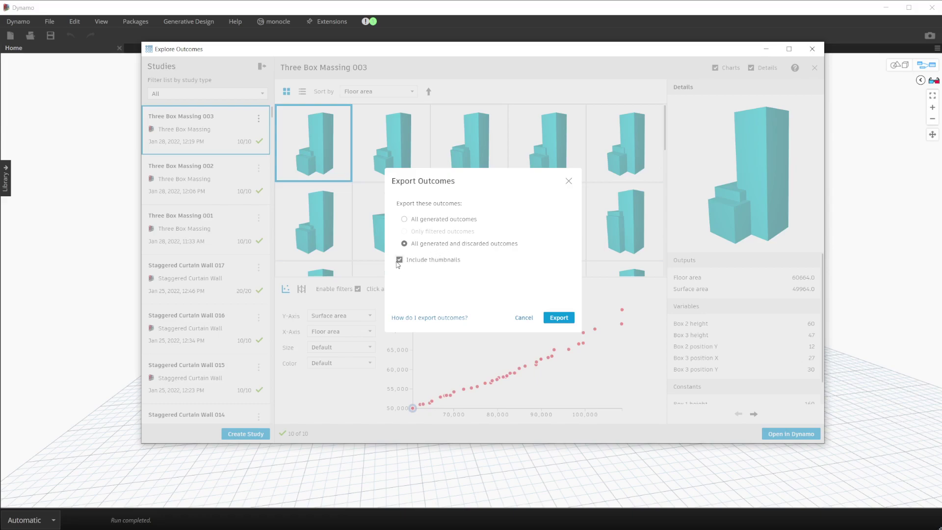
pyautogui.click(553, 326)
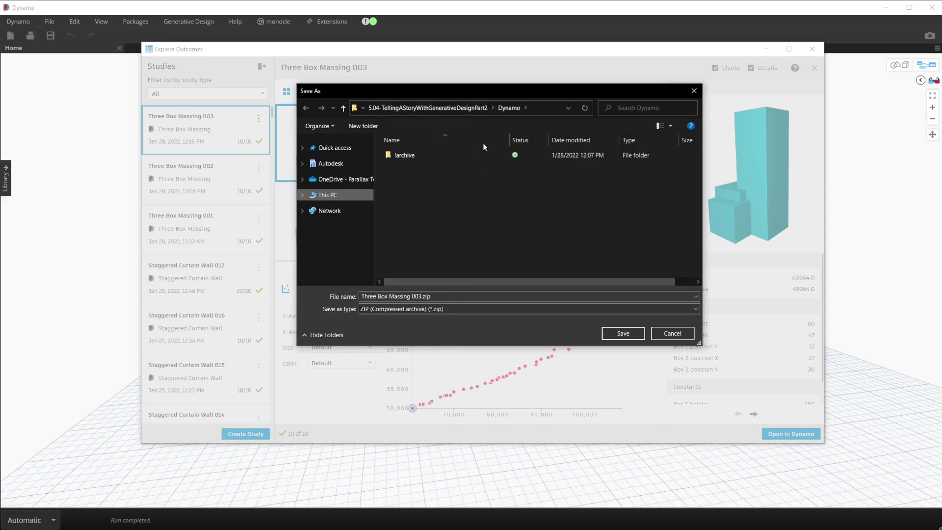
pyautogui.click(479, 297)
pyautogui.click(624, 334)
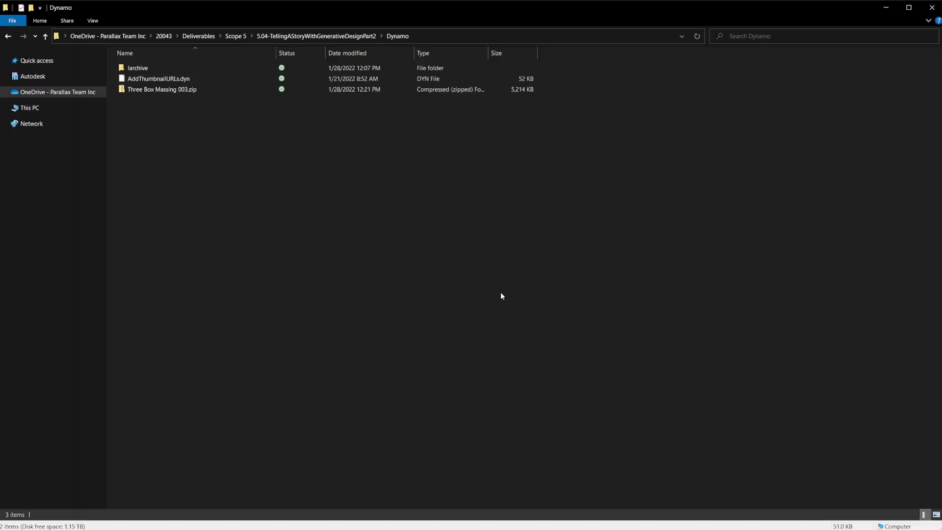
# In File Explorer, extract Three Box Massing 003.zip into its own folder named Three Box Massing 003
pyautogui.click(158, 90)
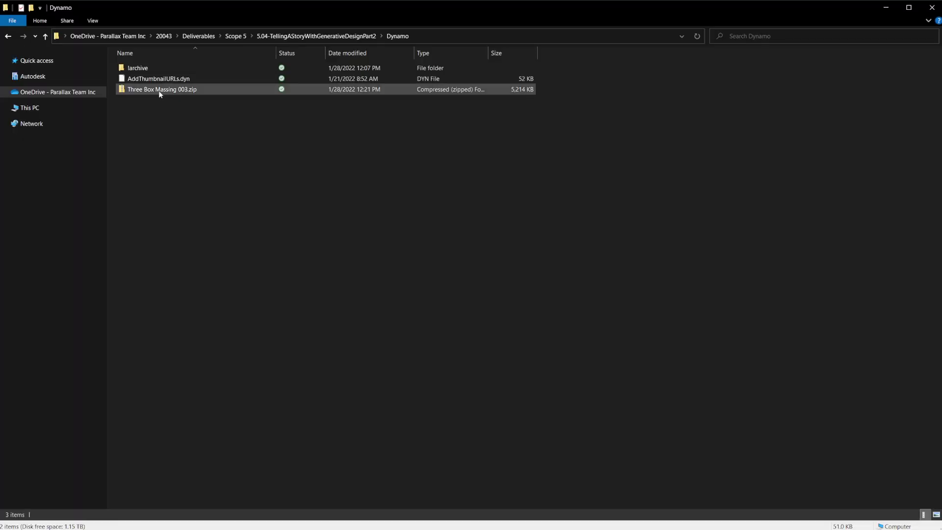
pyautogui.rightClick(159, 95)
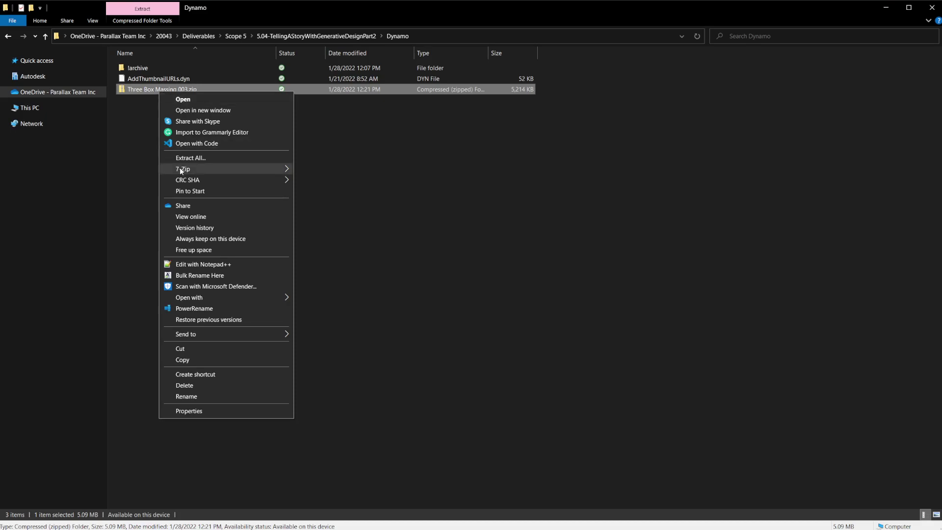
pyautogui.moveTo(182, 171)
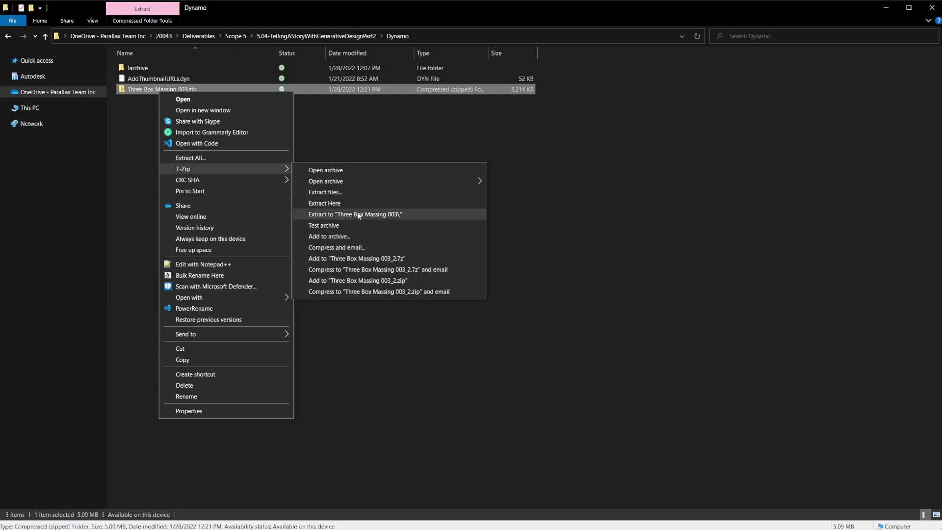
pyautogui.click(368, 214)
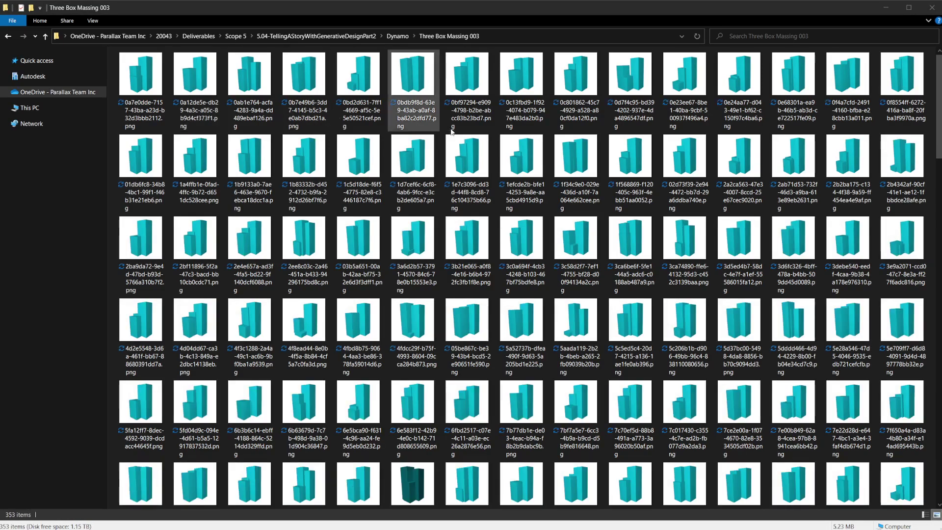
# Open Three Box Massing 003.csv from the extracted folder in Excel and fit the Floor area column to its contents
pyautogui.scroll(-1, 461, 142)
pyautogui.scroll(-10, 461, 143)
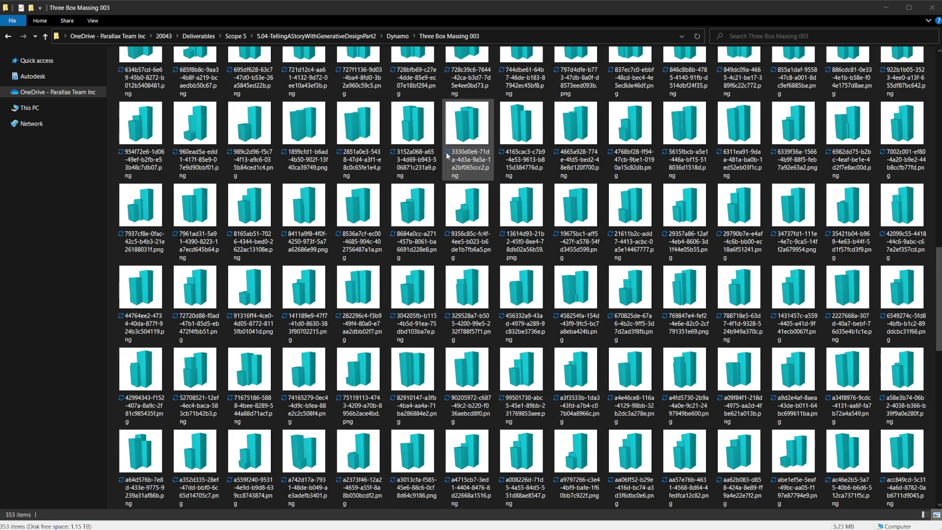
pyautogui.scroll(-10, 447, 155)
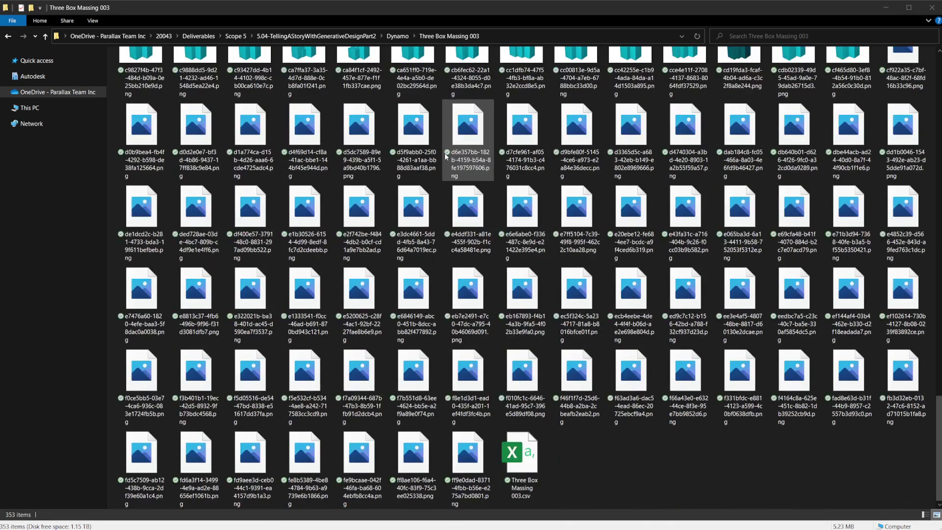
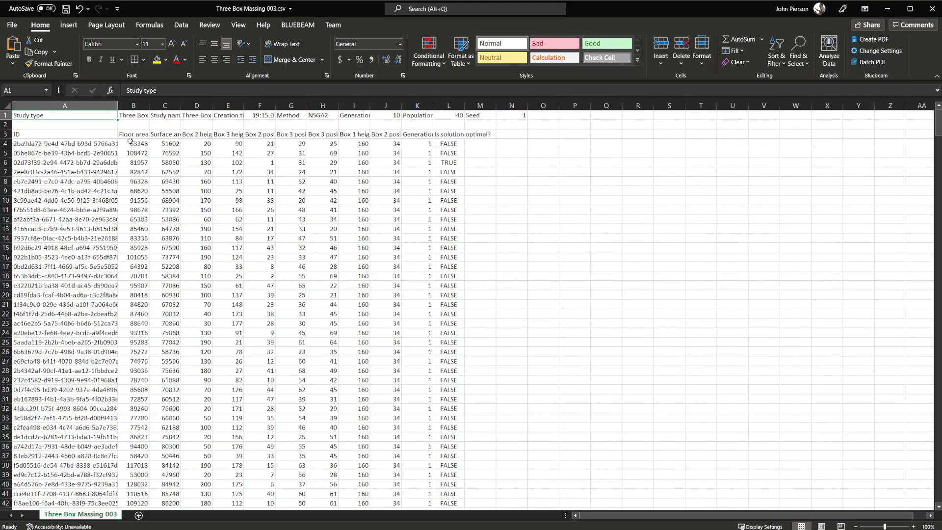
pyautogui.doubleClick(147, 106)
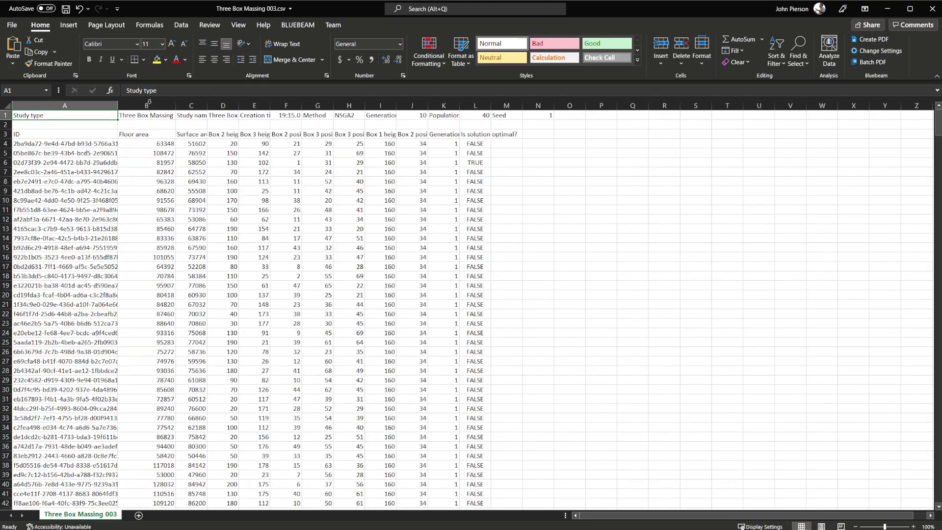
# Fit the Surface area, Box 2 height and Box 3 height columns to their contents
pyautogui.doubleClick(208, 106)
pyautogui.doubleClick(249, 105)
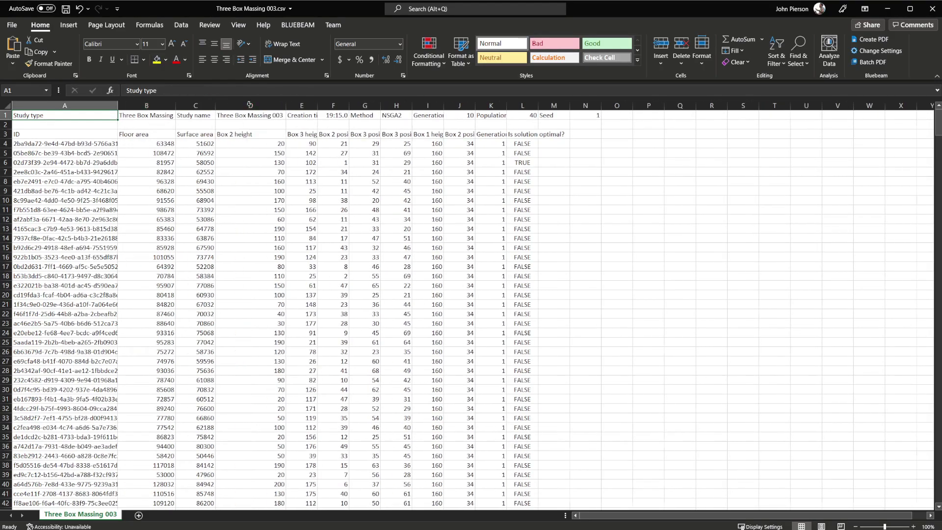
pyautogui.doubleClick(286, 105)
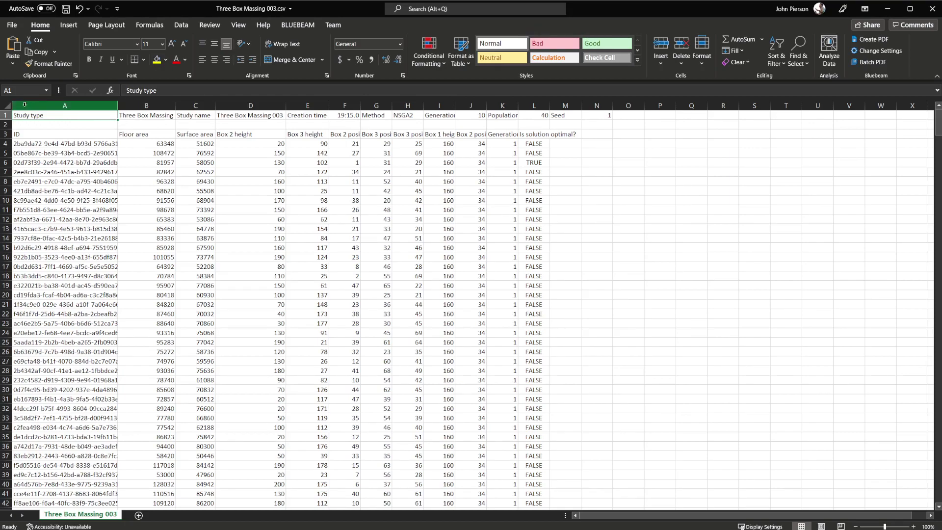
# Delete the study information row and the blank row above the ID header row
pyautogui.keyDown('shift'); pyautogui.click(6, 124); pyautogui.keyUp('shift')
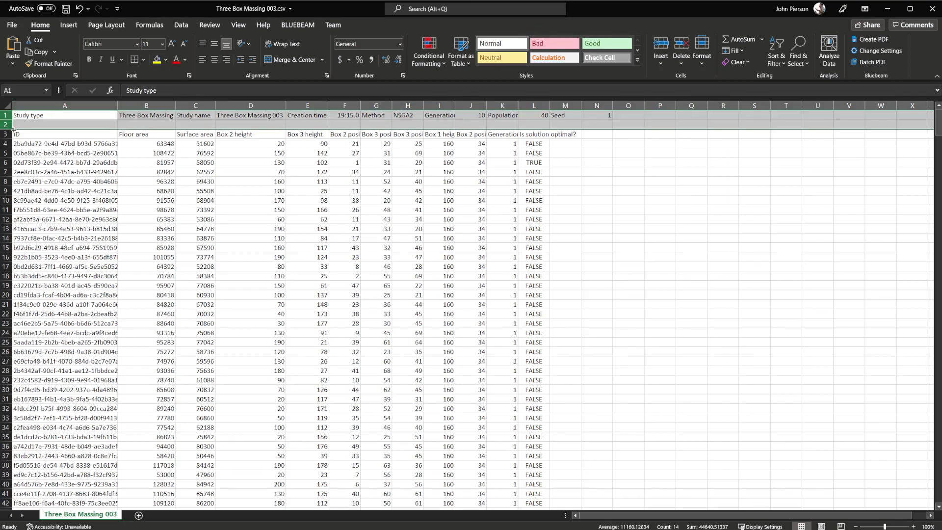
pyautogui.rightClick(5, 129)
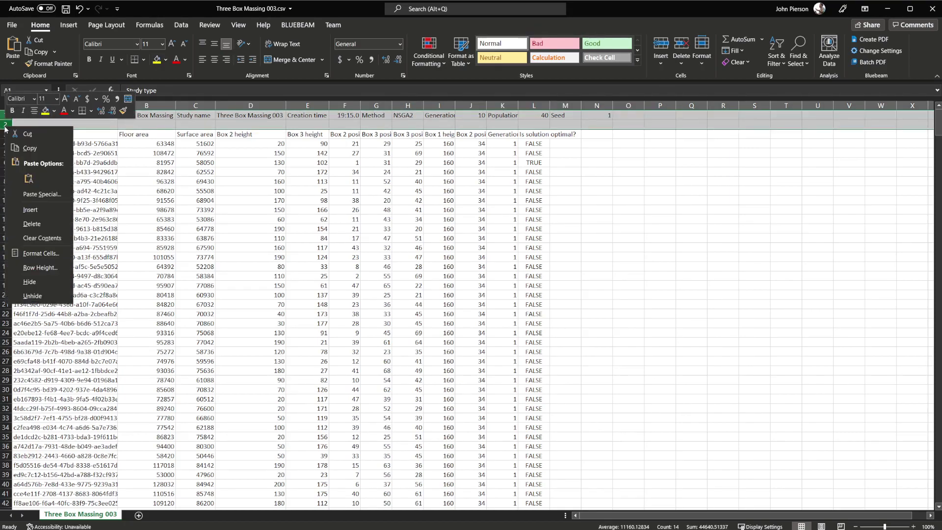
pyautogui.click(32, 224)
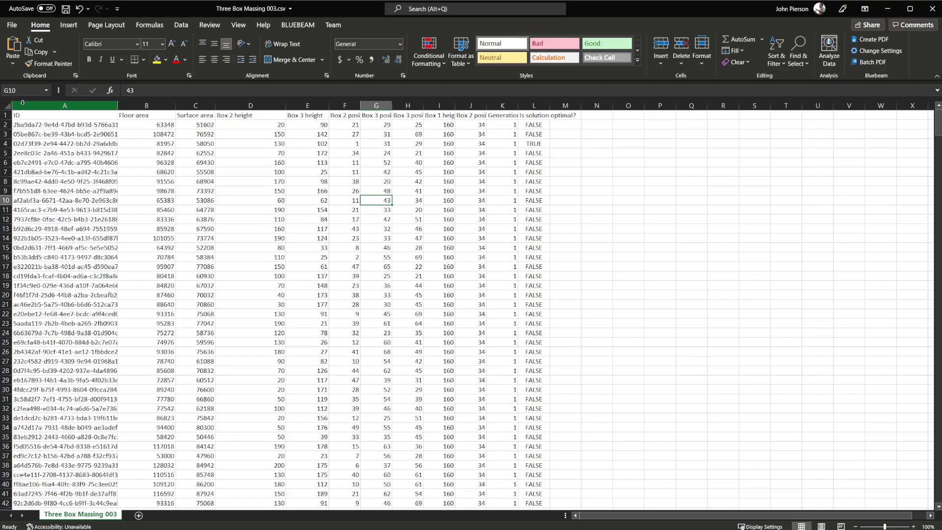
# Fit the ID column to its contents and insert a blank column before it
pyautogui.click(38, 124)
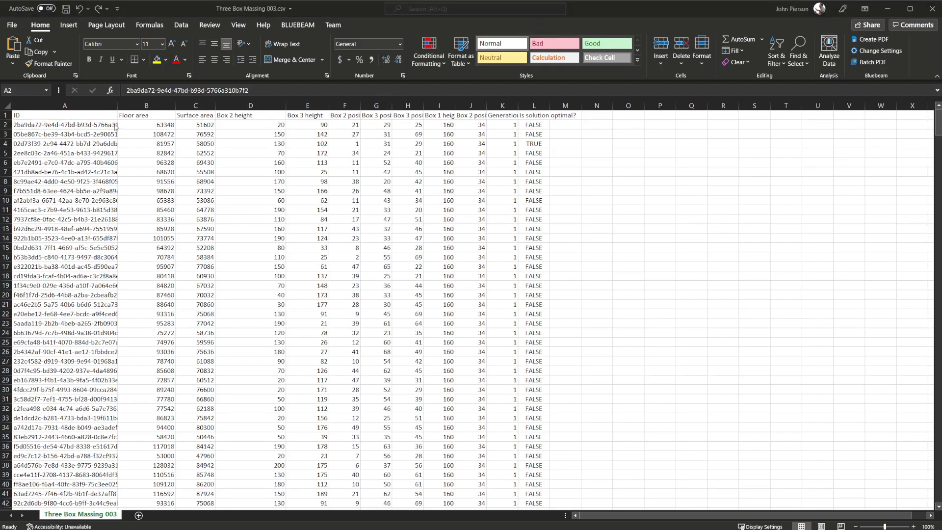
pyautogui.doubleClick(117, 105)
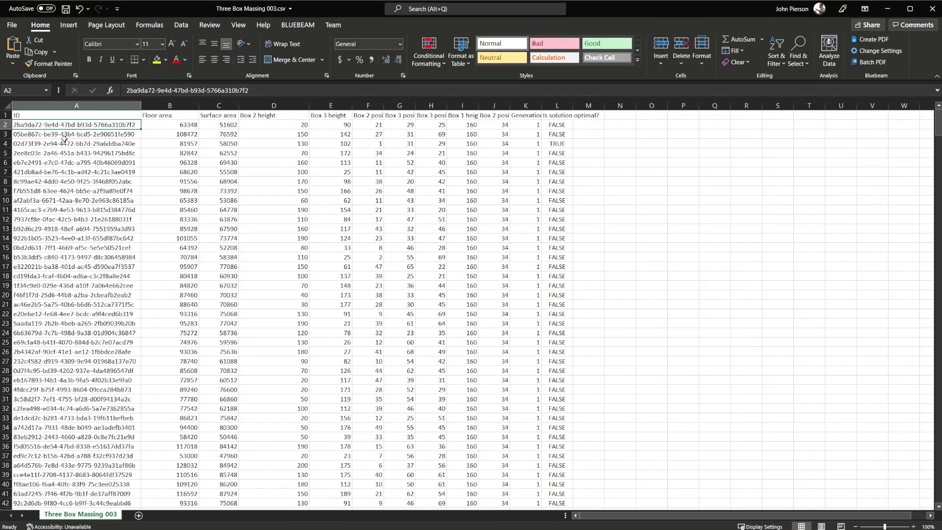
pyautogui.rightClick(30, 105)
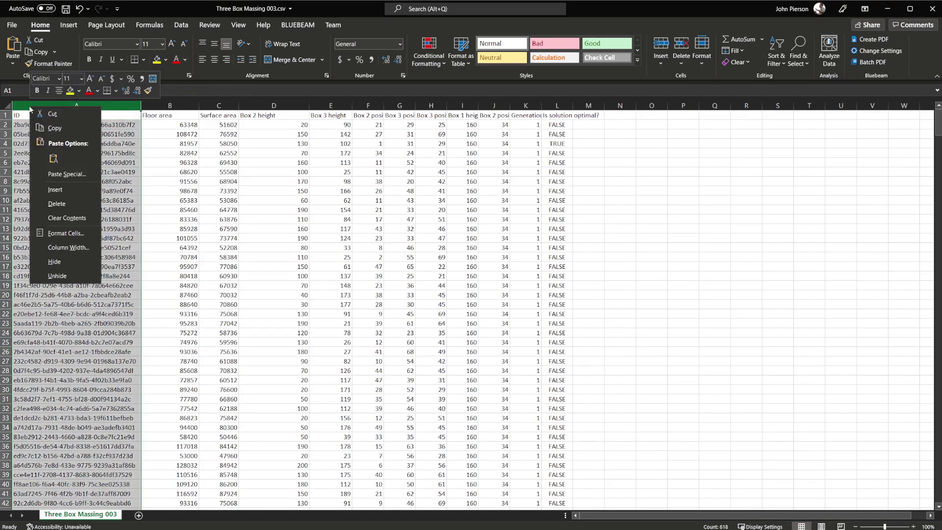
pyautogui.click(55, 190)
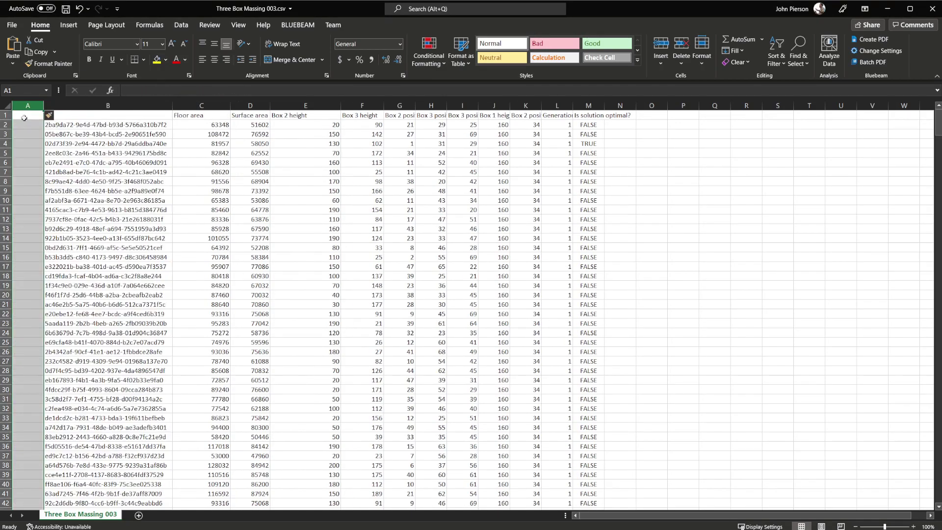
# Head the new first column Option with 1 as its first entry, and widen the column
pyautogui.click(24, 118)
pyautogui.press('BackSpace')
pyautogui.write('Option')
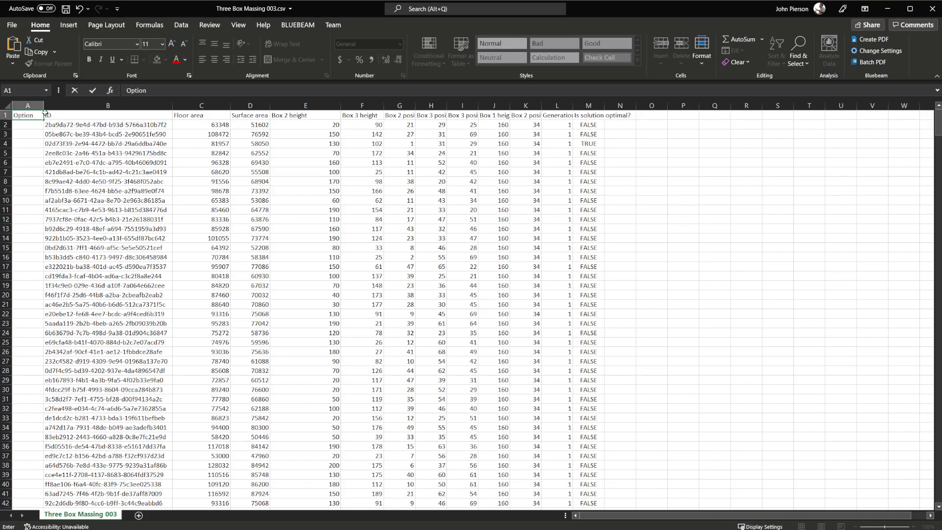
pyautogui.press('Return')
pyautogui.write('1')
pyautogui.moveTo(43, 106); pyautogui.dragTo(108, 105)
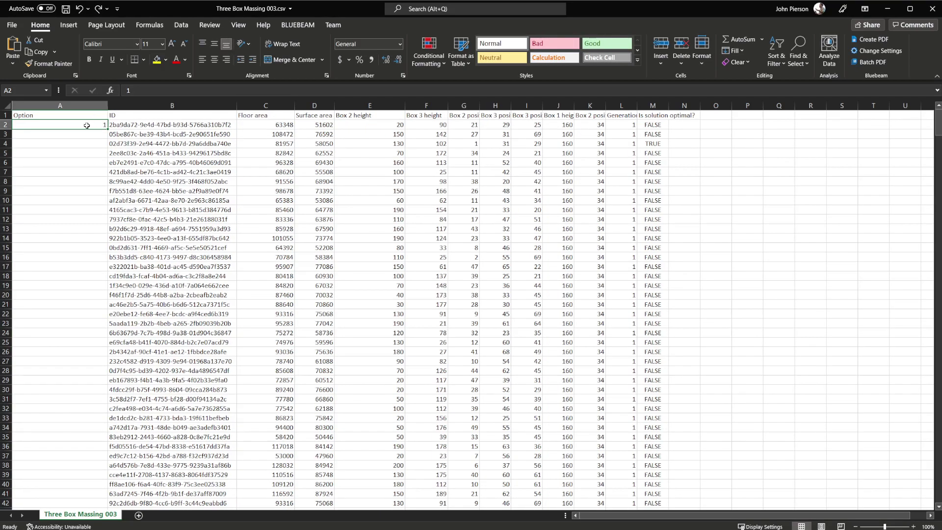
# Enter Option 001 and Option 002 in A2 and A3, and fill the series down to Option 617 in the last data row
pyautogui.moveTo(938, 122)
pyautogui.mouseDown()
pyautogui.moveTo(920, 511)
pyautogui.moveTo(926, 126)
pyautogui.mouseUp()
pyautogui.scroll(2, 927, 126)
pyautogui.click(69, 125)
pyautogui.doubleClick(69, 125)
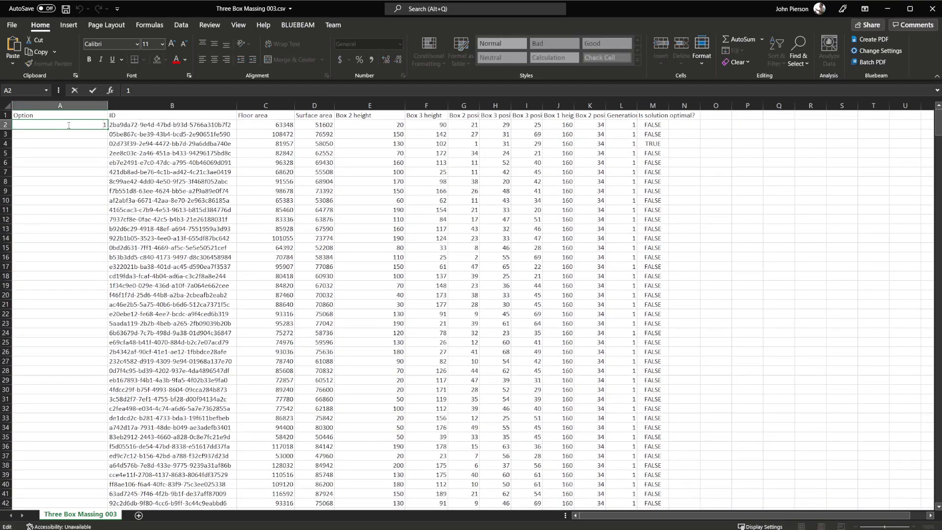
pyautogui.press('BackSpace')
pyautogui.write('Option 001')
pyautogui.press('Return')
pyautogui.write('Option ')
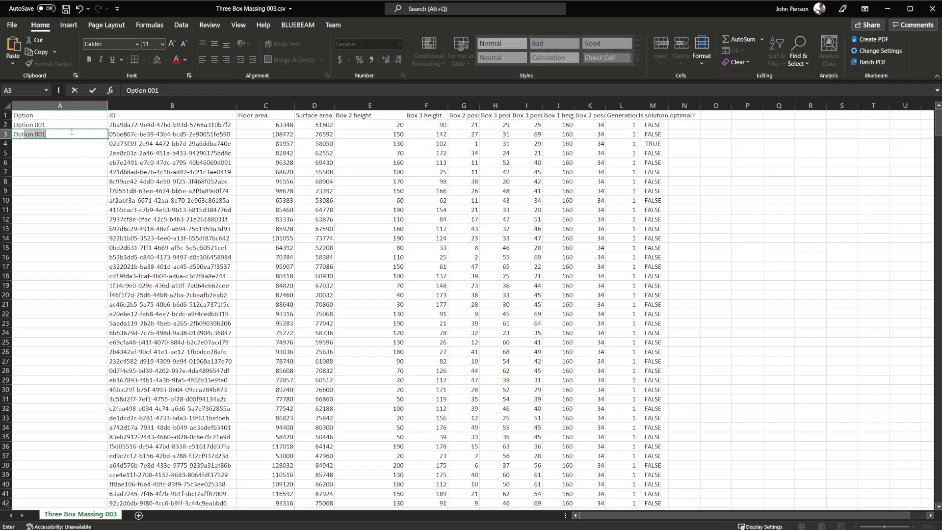
pyautogui.write('002')
pyautogui.moveTo(76, 127); pyautogui.dragTo(107, 412)
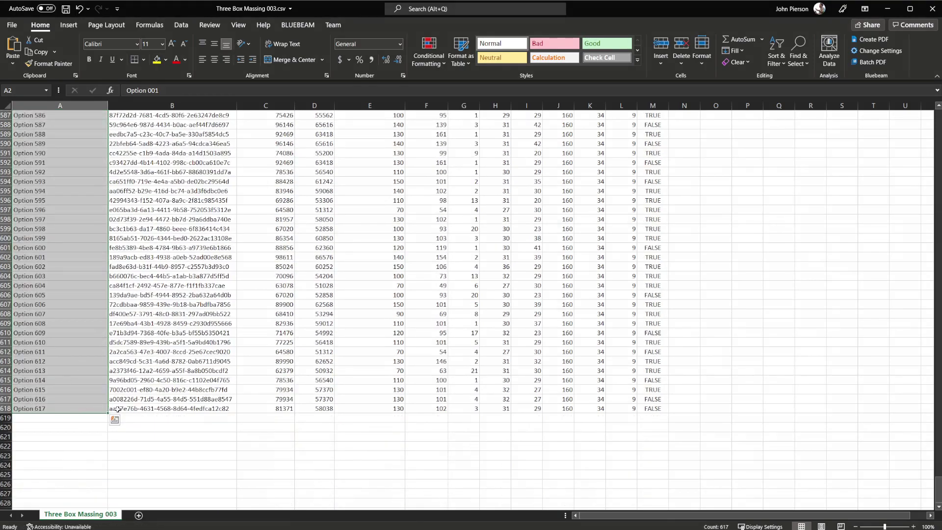
# Return to the beginning of the sheet, save Three Box Massing 003.csv and close Excel
pyautogui.moveTo(938, 488); pyautogui.dragTo(937, 115)
pyautogui.click(64, 10)
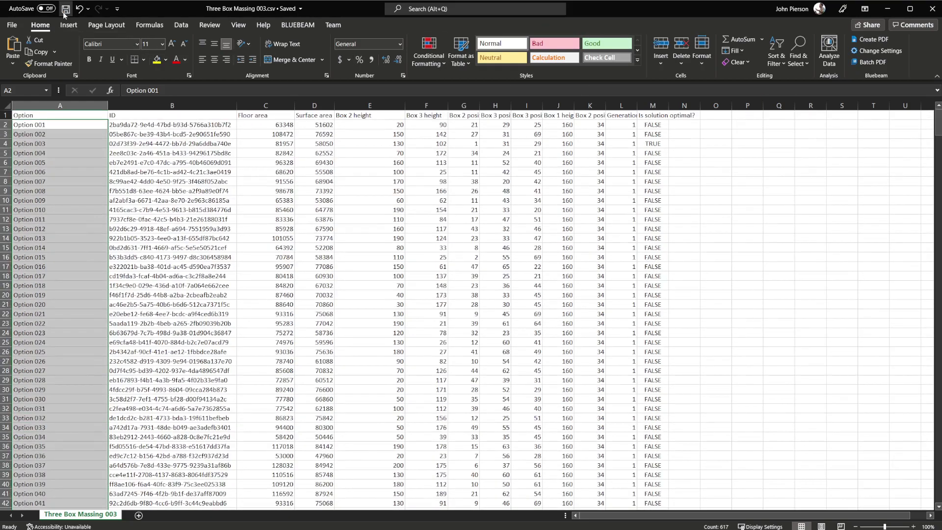
pyautogui.click(930, 9)
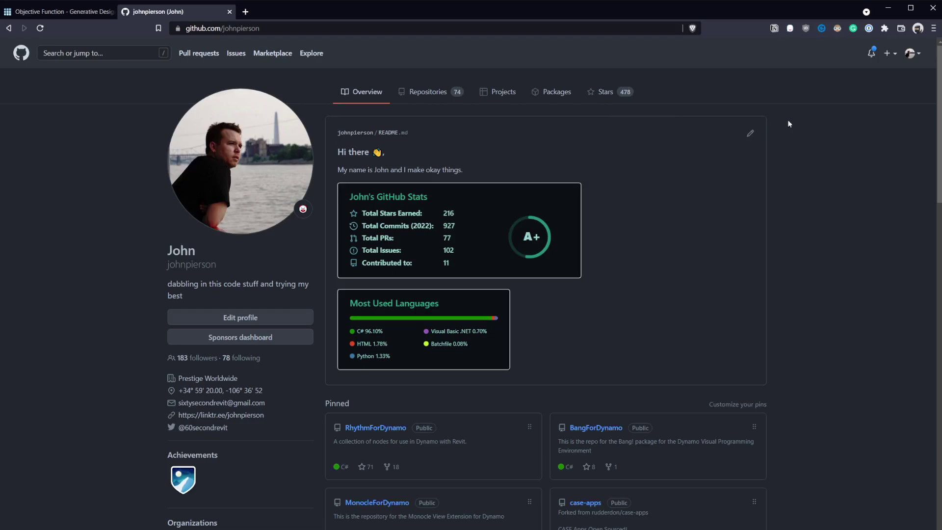
# On GitHub in the browser, start a new repository named GenerativeThumbnails-3Box
pyautogui.click(888, 53)
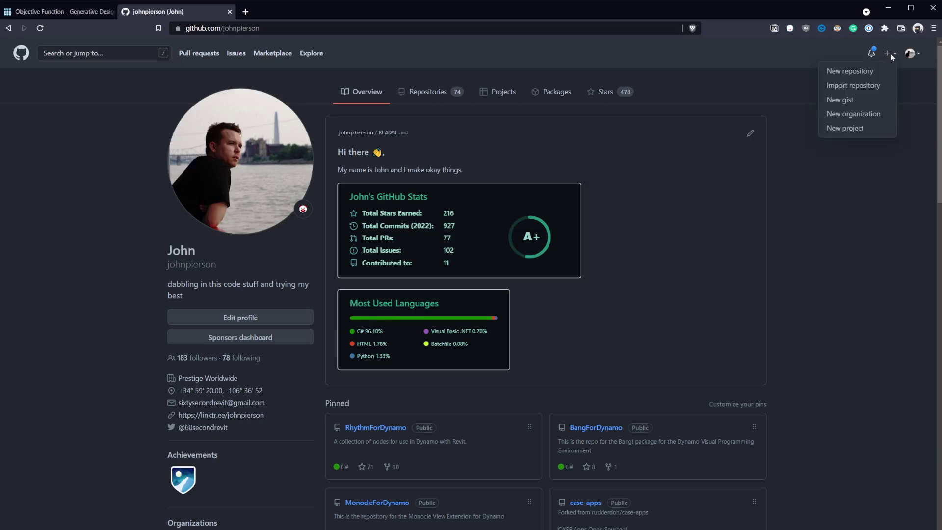
pyautogui.click(859, 71)
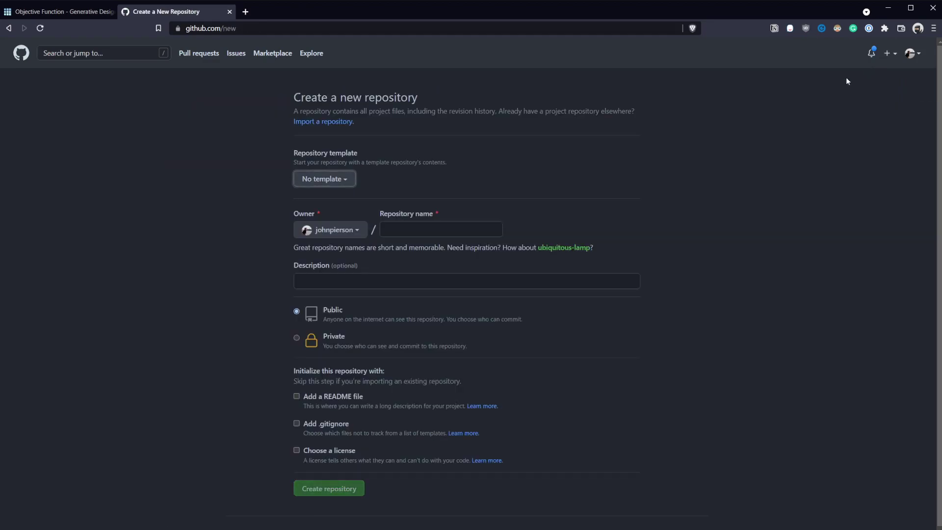
pyautogui.click(417, 228)
pyautogui.write('Gener')
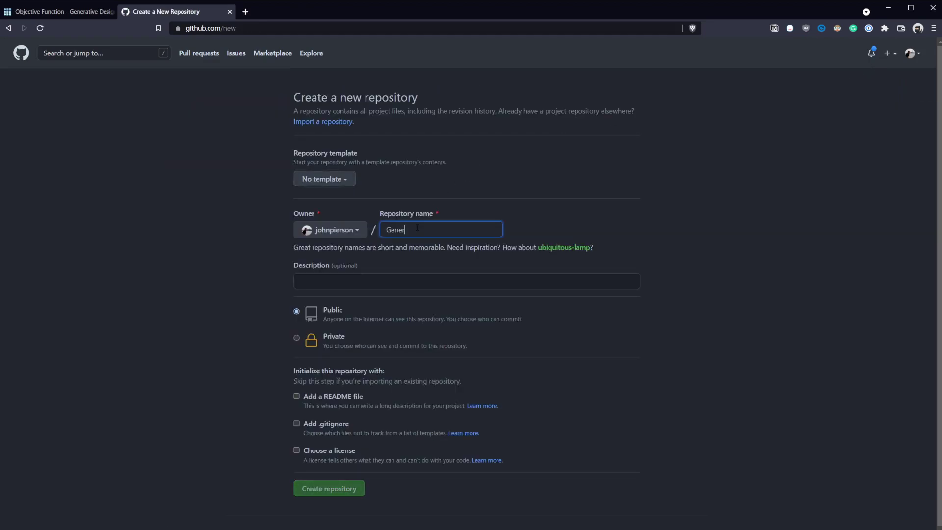
pyautogui.write('ativeThumbnail')
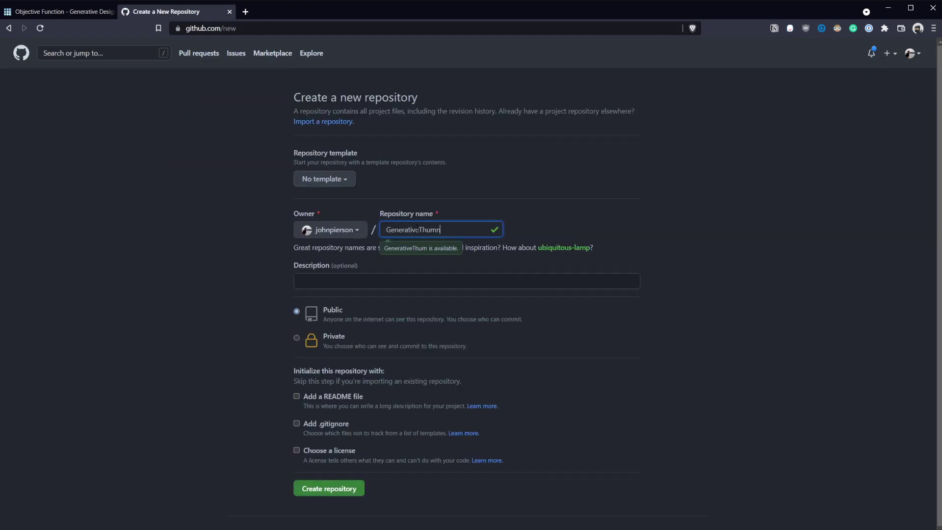
pyautogui.write('s-3Box')
pyautogui.press('Tab')
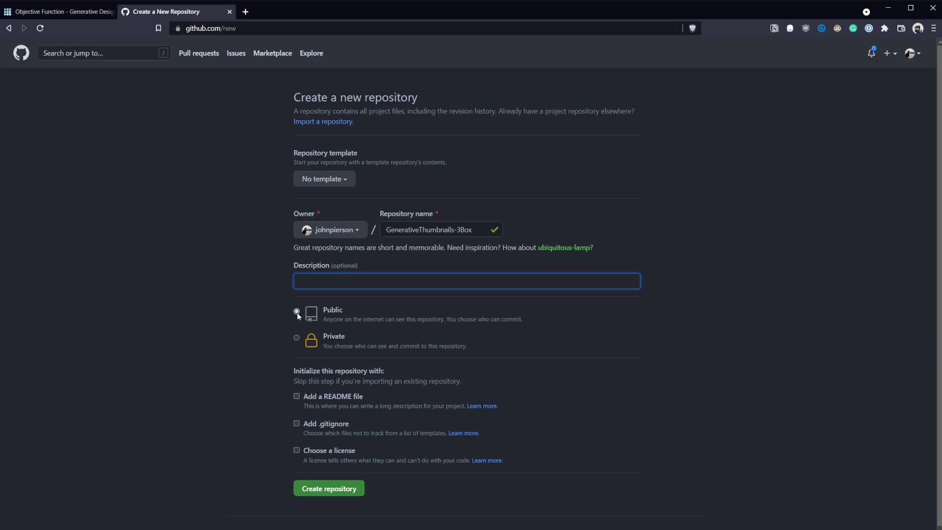
# Create the public repository with a README file included and show its code page
pyautogui.click(297, 396)
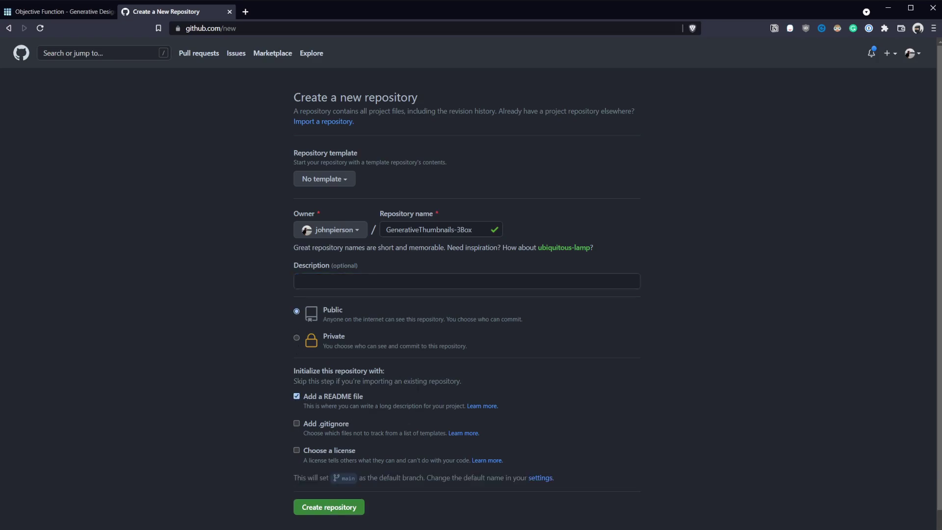
pyautogui.scroll(-1, 450, 387)
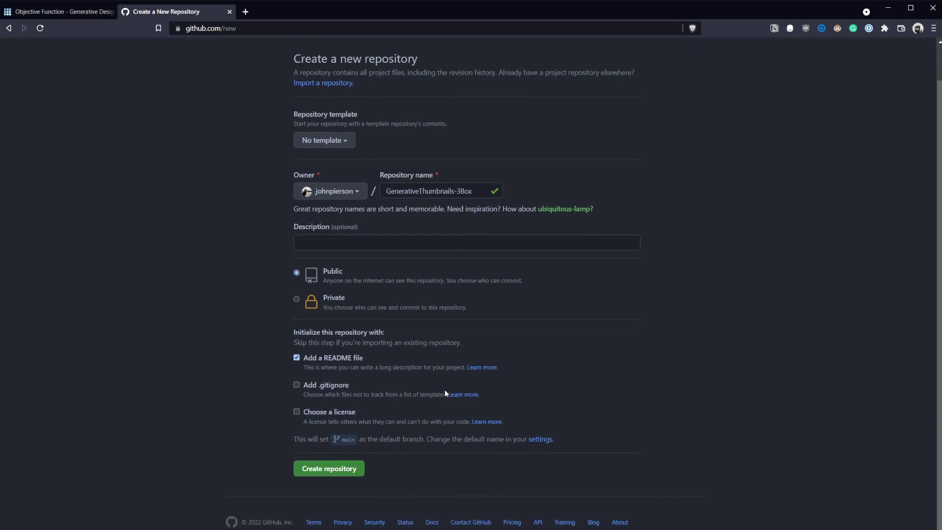
pyautogui.click(349, 468)
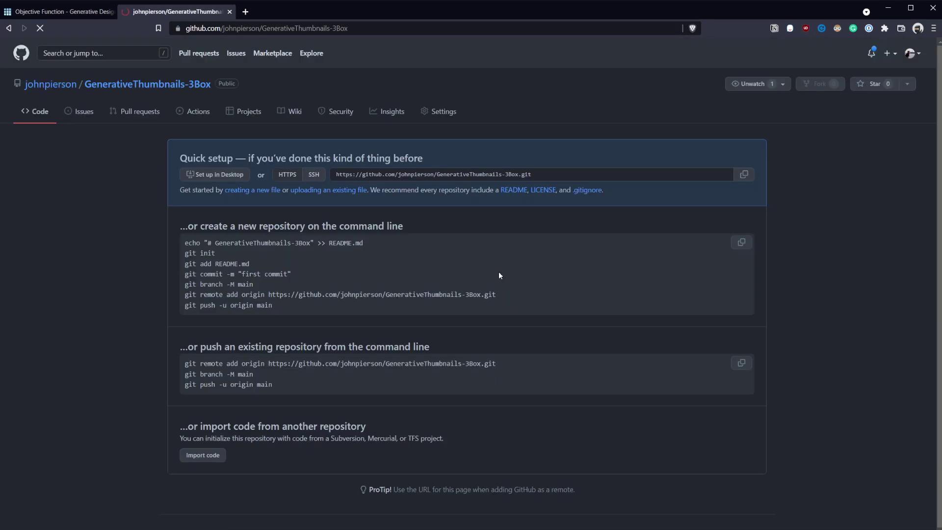
pyautogui.click(43, 115)
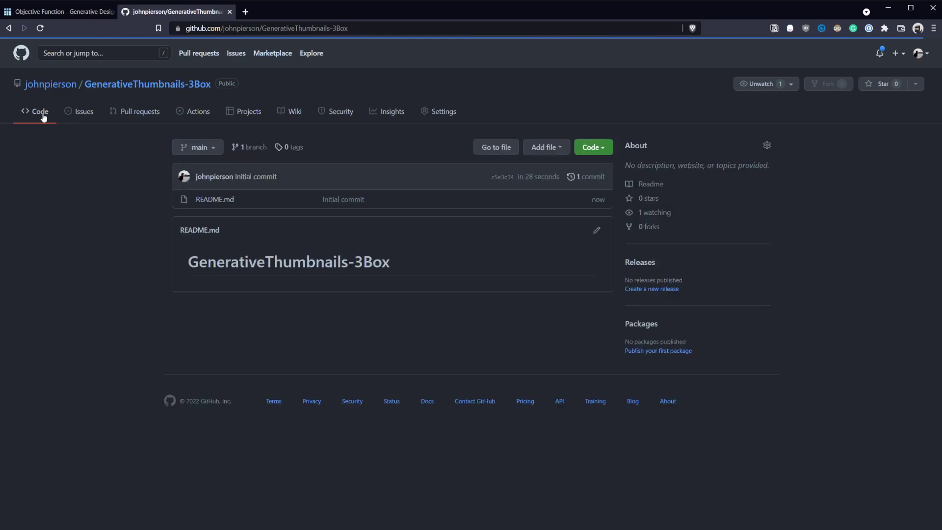
pyautogui.click(43, 116)
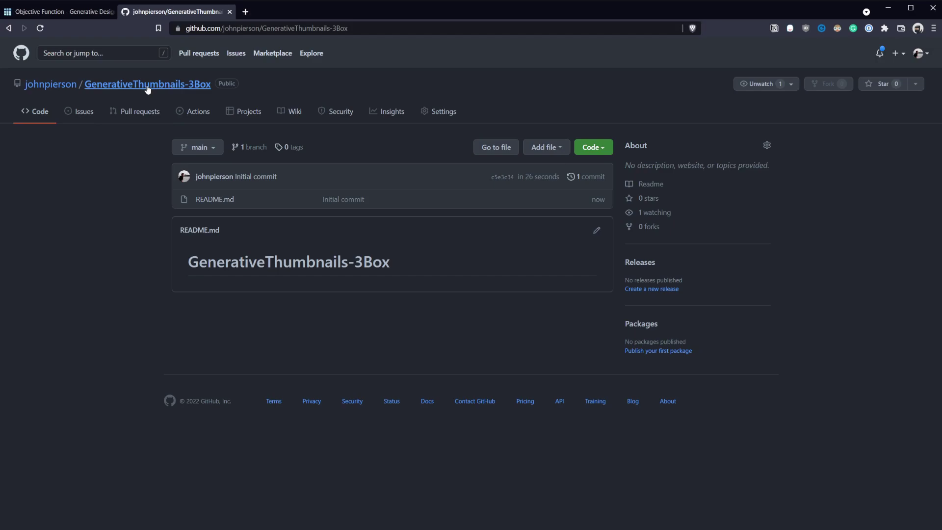
# In File Explorer, list the Three Box Massing 003 folder in Details view and dock the window beside the browser
pyautogui.hotkey('alt', 'Tab')
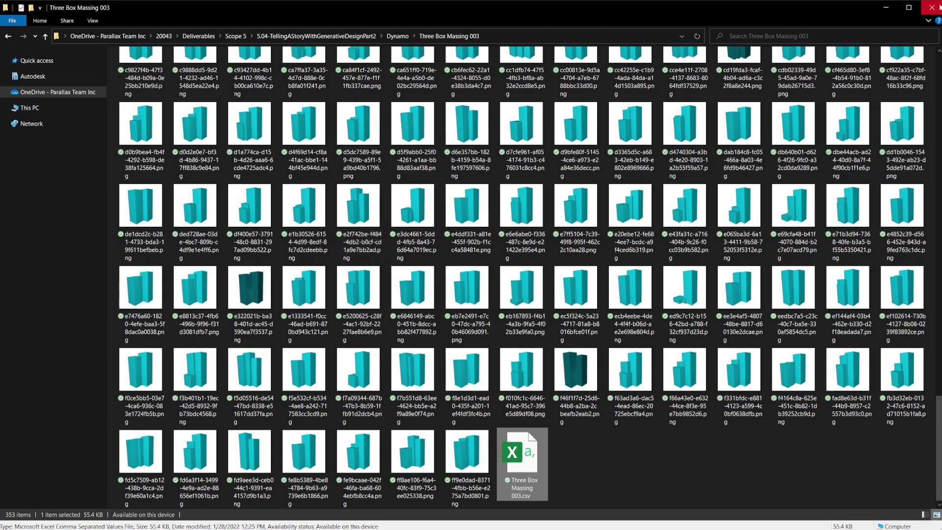
pyautogui.moveTo(803, 3); pyautogui.dragTo(791, 216)
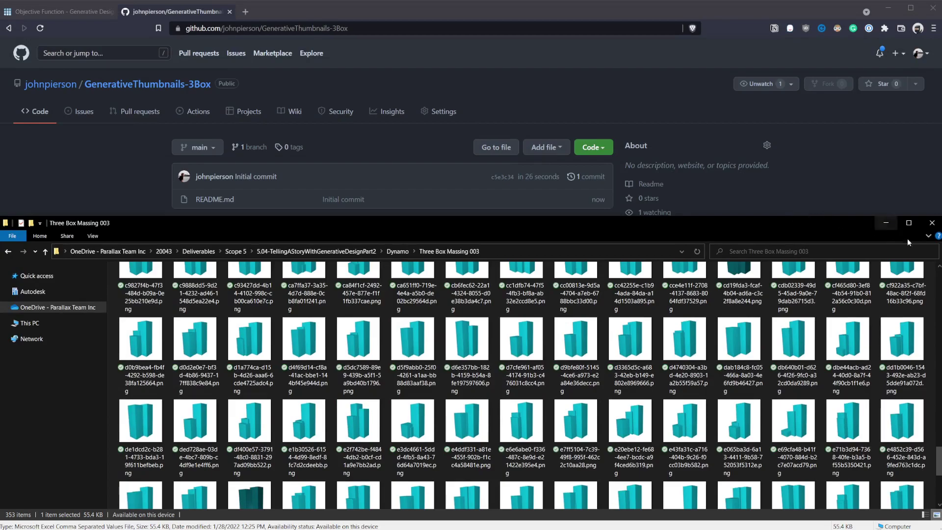
pyautogui.click(95, 237)
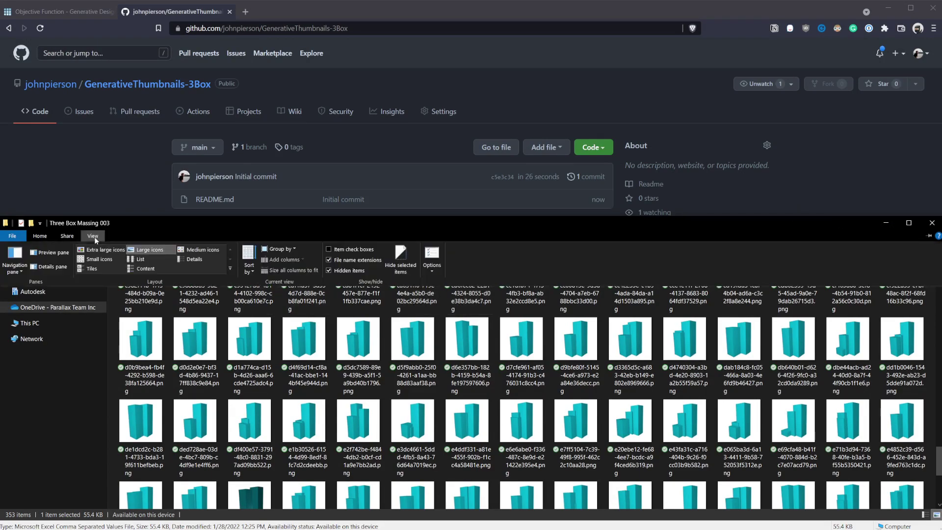
pyautogui.click(192, 260)
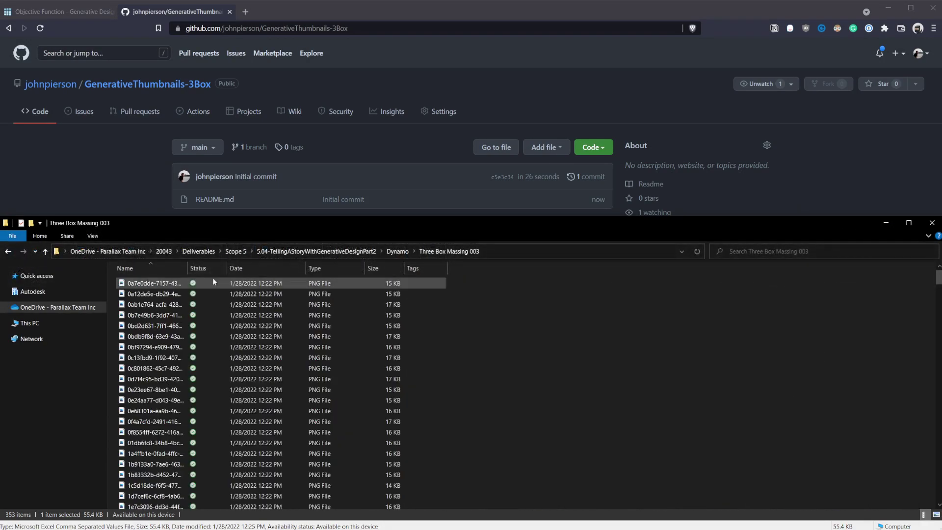
pyautogui.click(160, 284)
pyautogui.moveTo(293, 223); pyautogui.dragTo(0, 211)
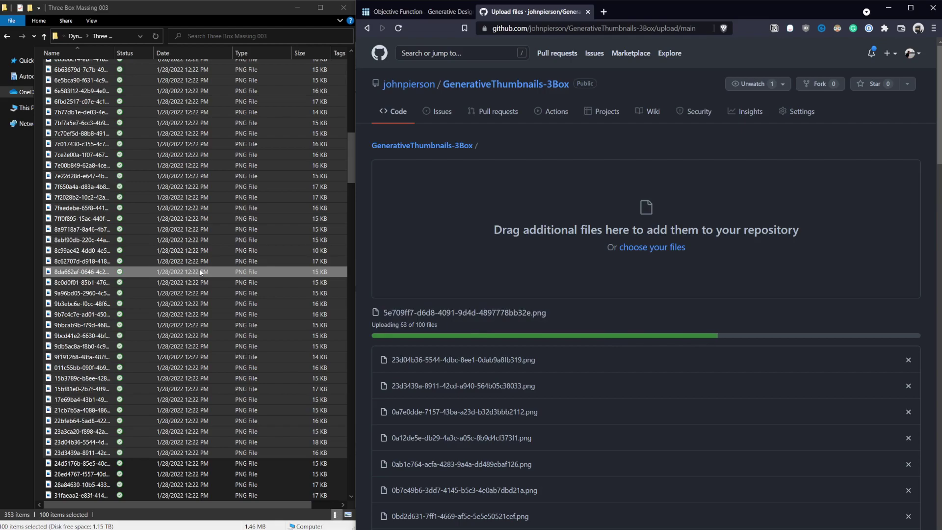
# Select the next 100 thumbnail PNGs in the folder and commit the uploaded batch directly to the repository's main branch
pyautogui.click(200, 273)
pyautogui.scroll(-20, 147, 368)
pyautogui.keyDown('shift'); pyautogui.click(104, 423); pyautogui.keyUp('shift')
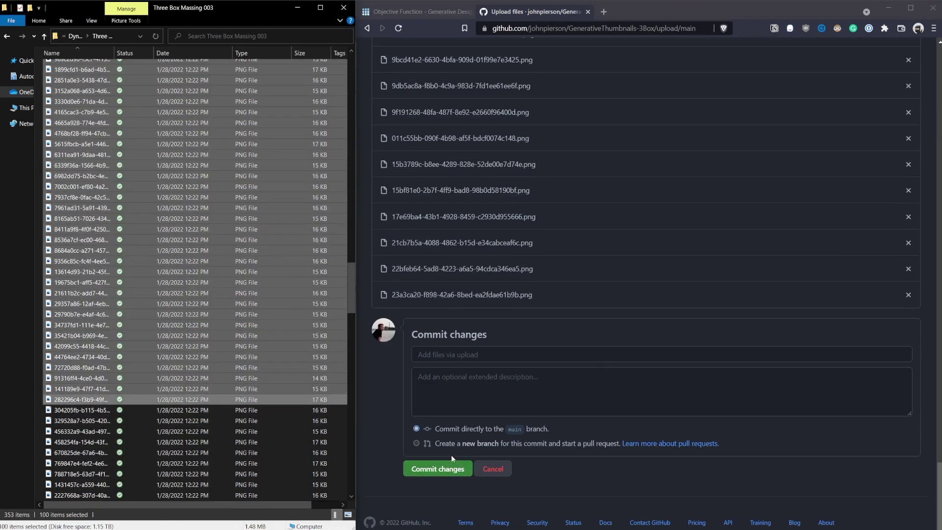
pyautogui.click(444, 469)
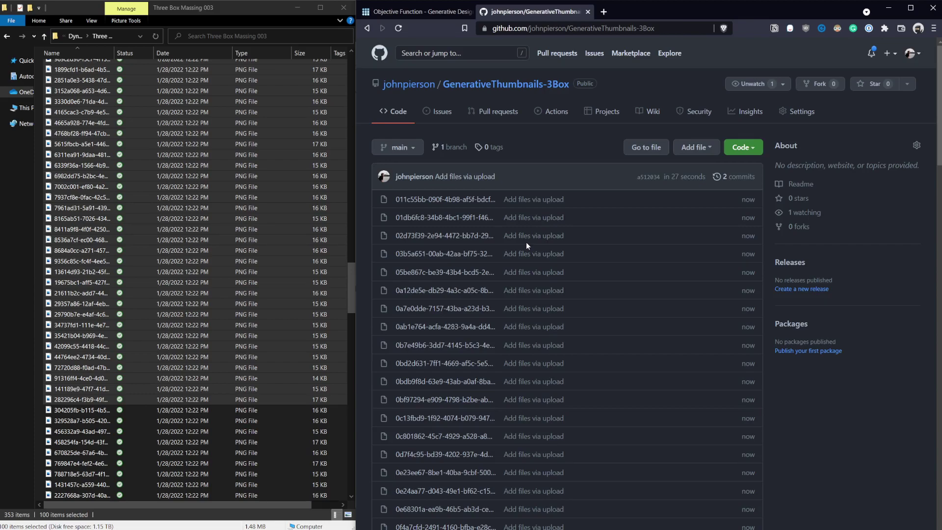
pyautogui.moveTo(194, 272); pyautogui.dragTo(225, 303)
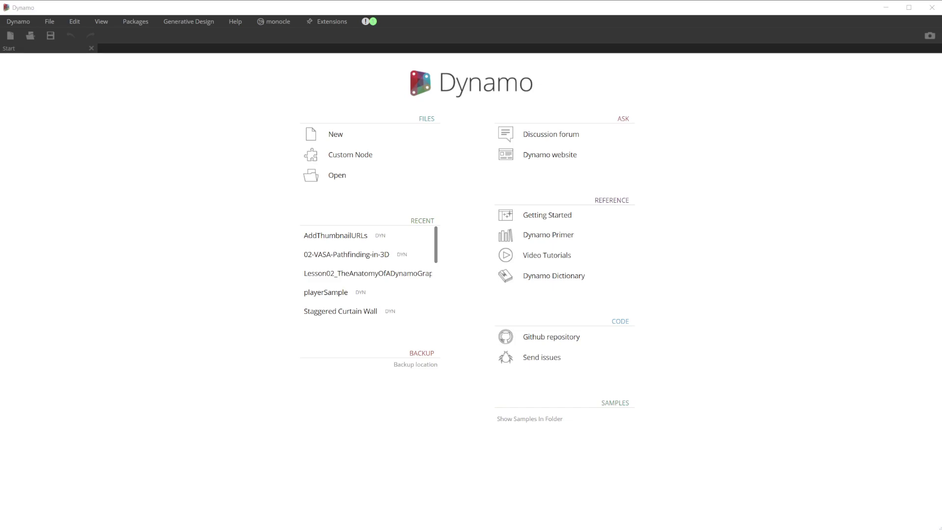
# In Dynamo, open the recent graph AddThumbnailURLs
pyautogui.click(416, 235)
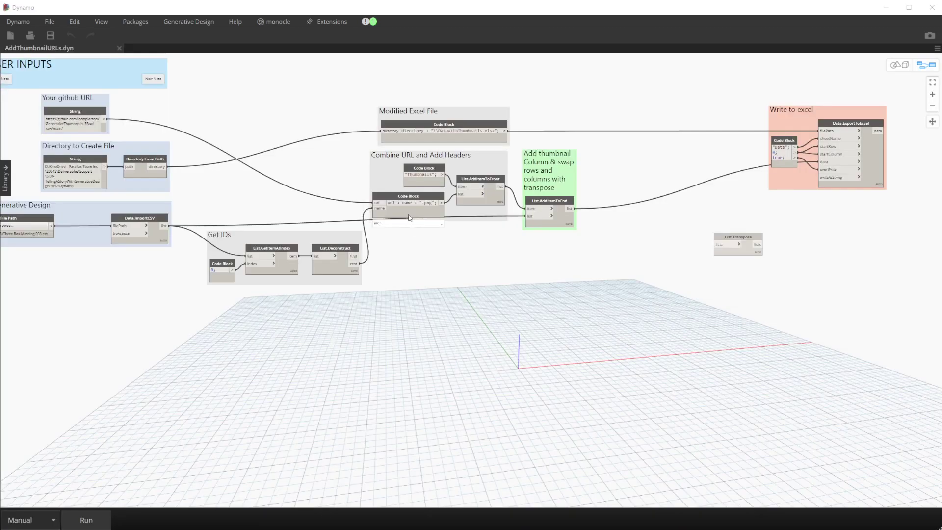
# Enter the thumbnail's raw GitHub image URL in the Your github URL string and trim the file name so it ends with raw/main/
pyautogui.moveTo(291, 188); pyautogui.dragTo(384, 201)
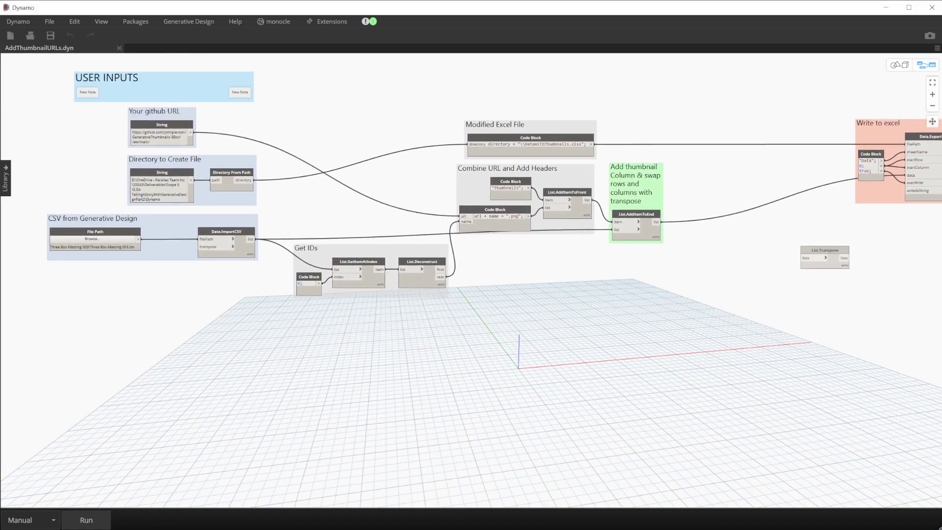
pyautogui.scroll(3, 169, 154)
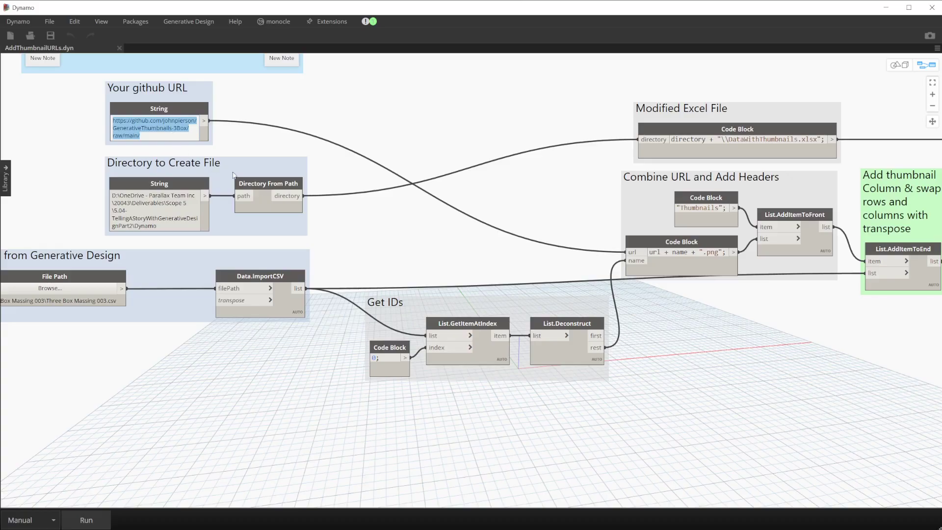
pyautogui.write('011c55bb-090f-4b98-af5f-bdcf0074c148.png')
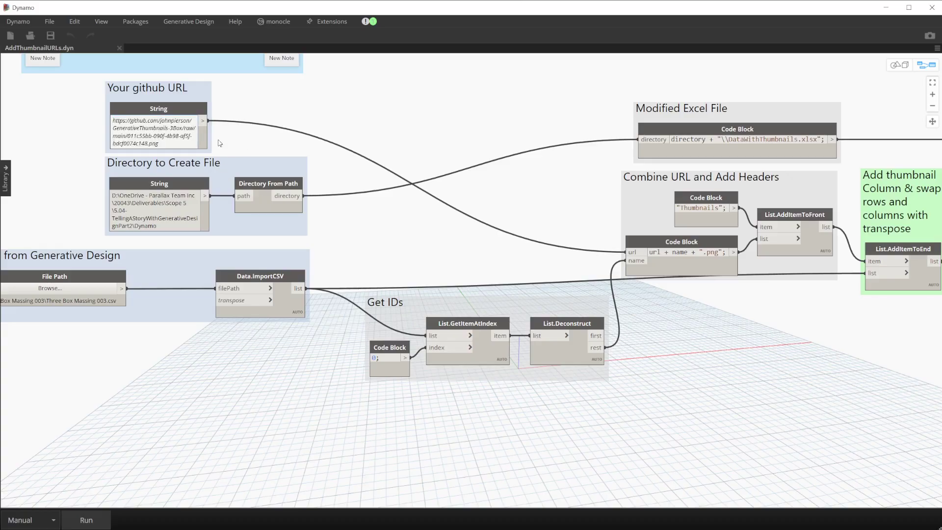
pyautogui.click(203, 152)
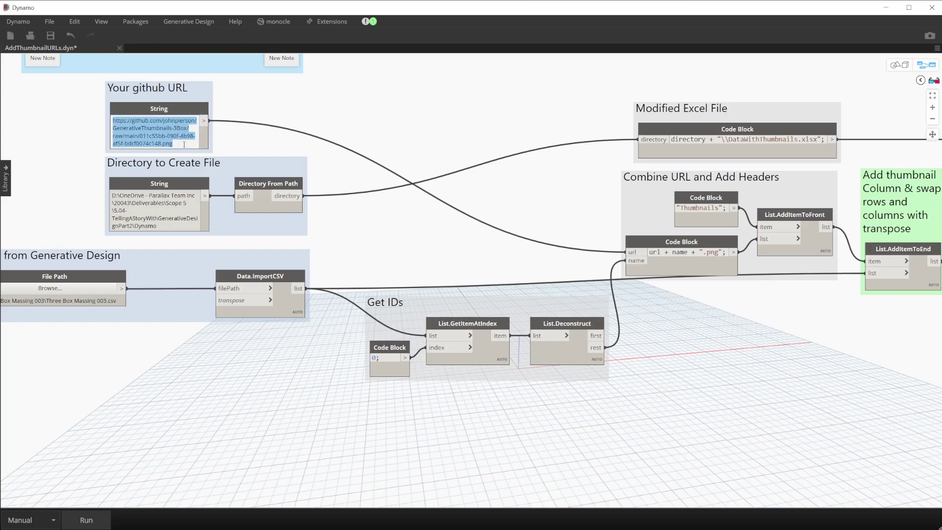
pyautogui.moveTo(181, 143); pyautogui.dragTo(140, 136)
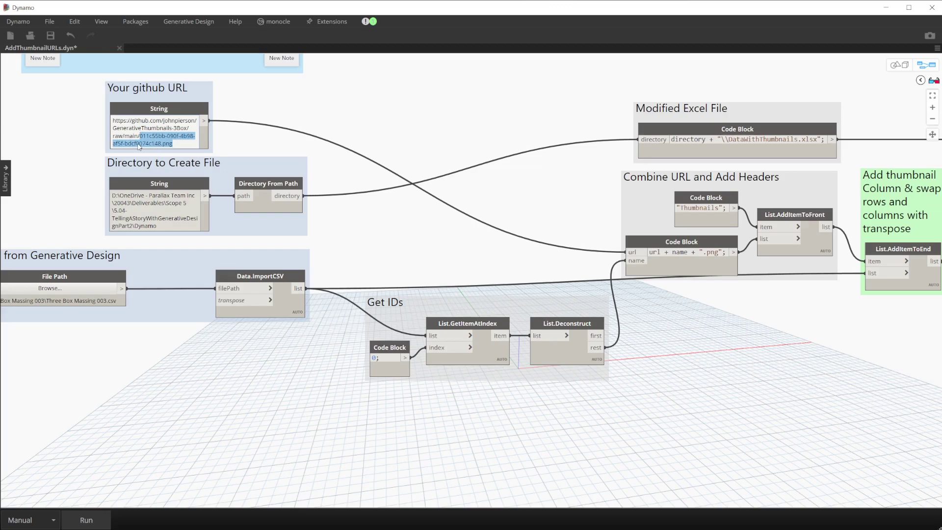
pyautogui.press('BackSpace')
pyautogui.click(218, 136)
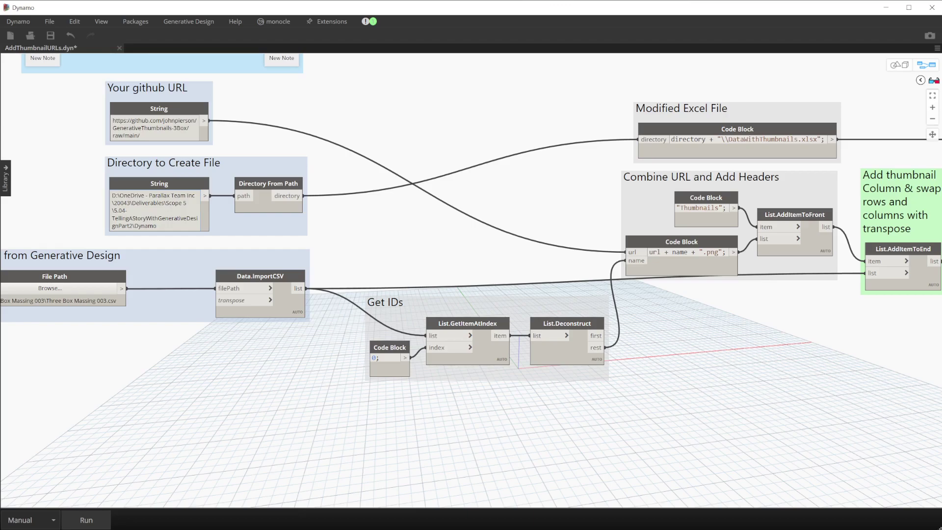
pyautogui.click(180, 212)
pyautogui.click(209, 225)
pyautogui.click(344, 235)
# Set the File Path node under CSV from Generative Design to Three Box Massing 003.csv in the Three Box Massing 003 folder
pyautogui.click(50, 288)
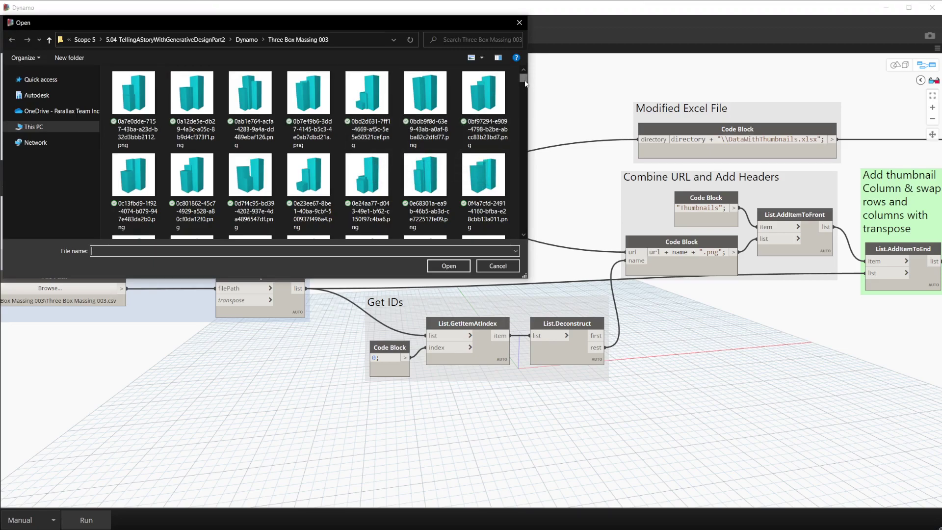
pyautogui.moveTo(525, 84); pyautogui.dragTo(523, 227)
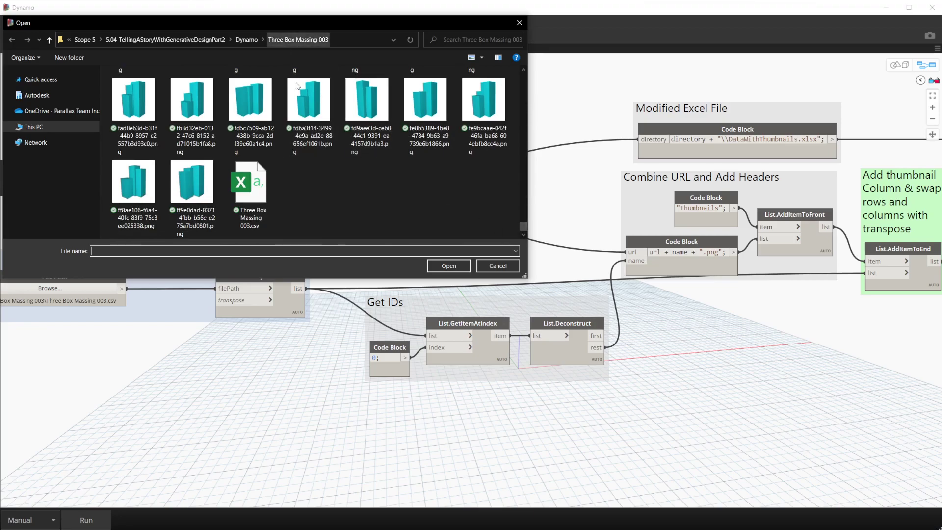
pyautogui.click(265, 190)
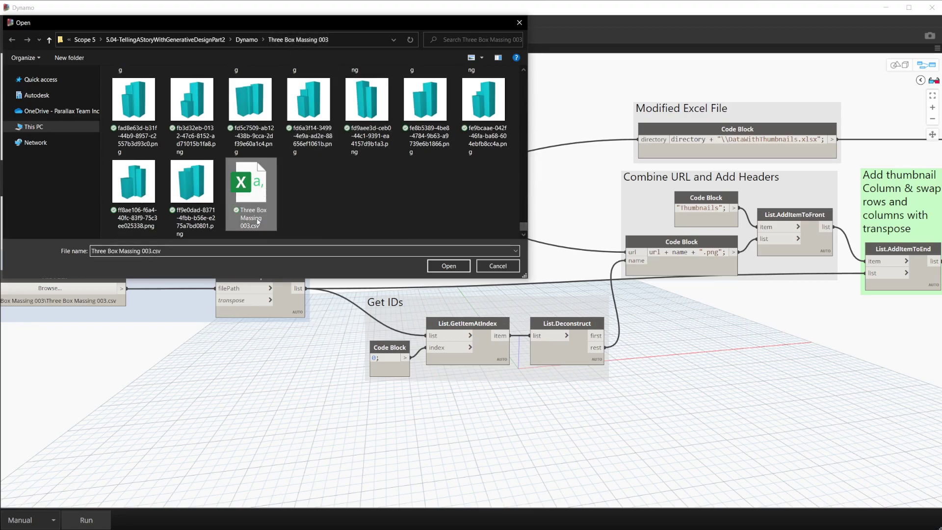
pyautogui.click(447, 266)
# Run the graph to export the data with thumbnail URLs to DataWithThumbnails.xlsx
pyautogui.scroll(-1, 477, 243)
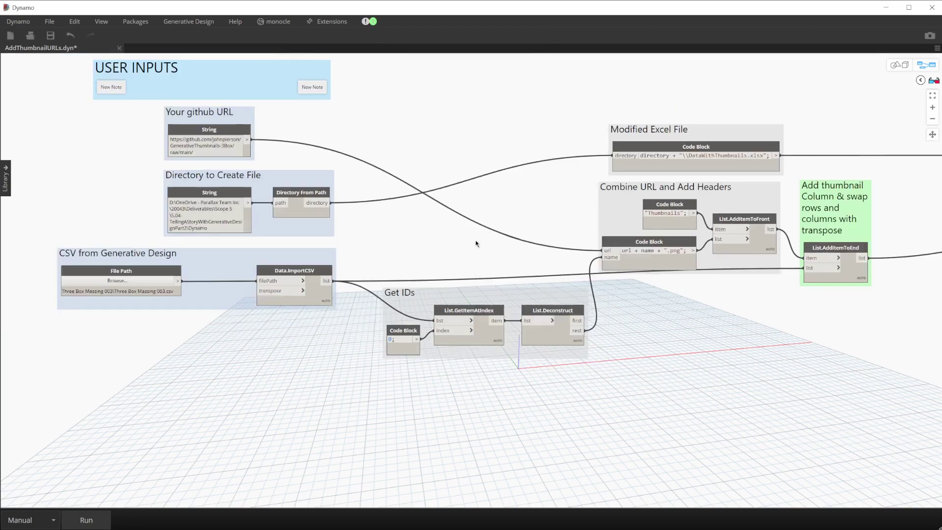
pyautogui.moveTo(480, 244); pyautogui.dragTo(270, 236)
pyautogui.scroll(-2, 312, 227)
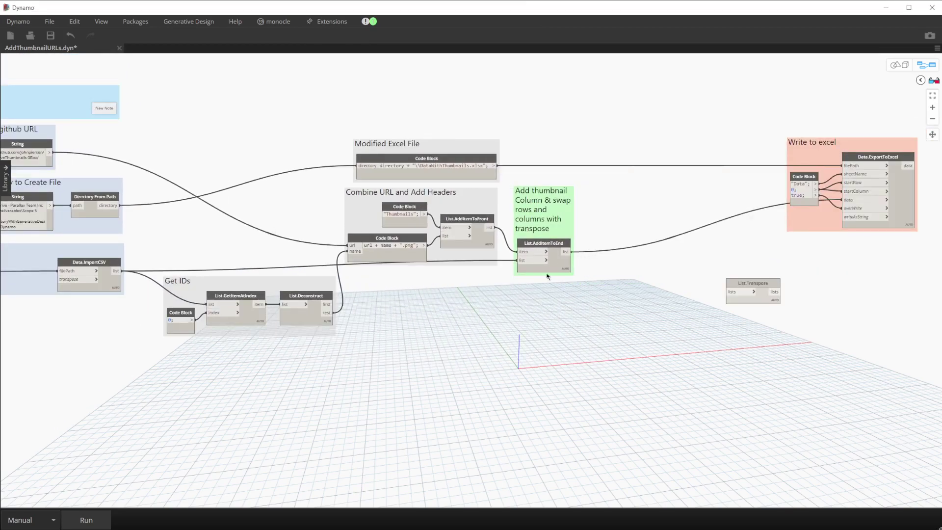
pyautogui.click(81, 519)
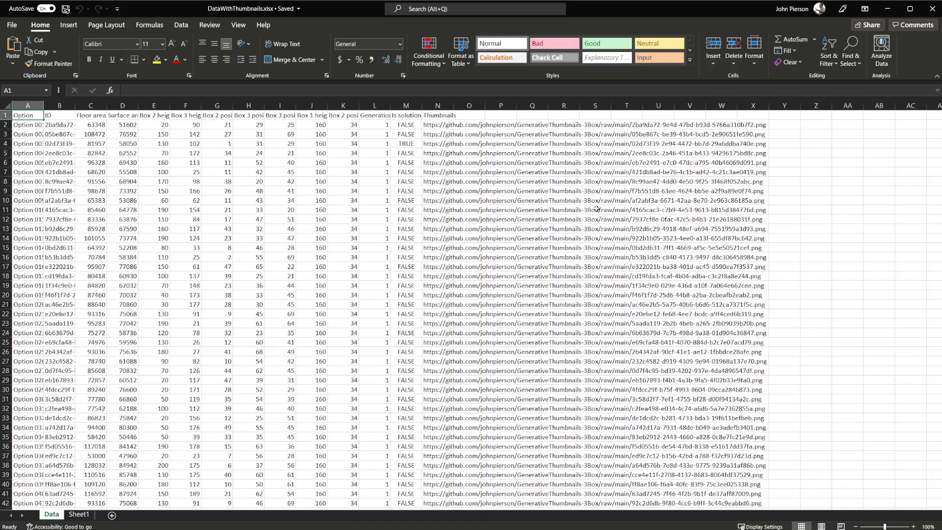
# In the Excel workbook, fit the Thumbnails column to its contents, review the URLs down the Data sheet, and close the workbook
pyautogui.doubleClick(454, 105)
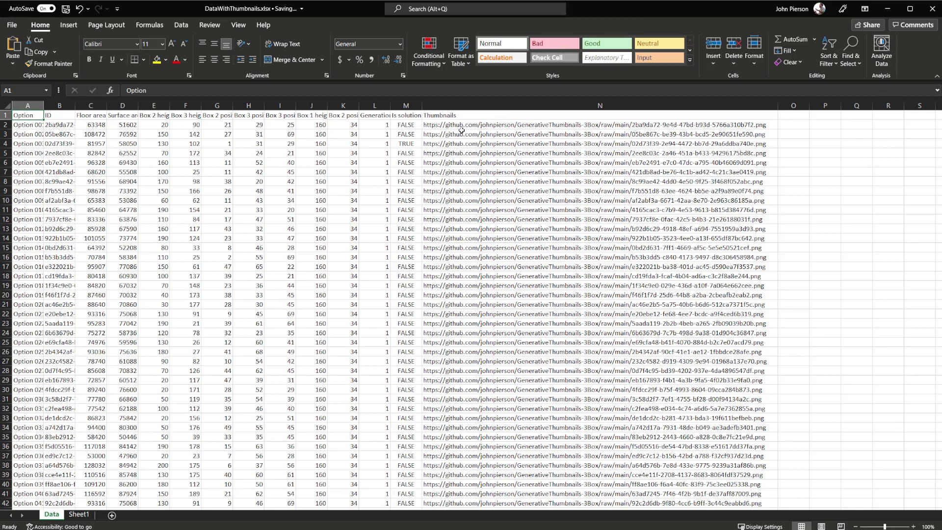
pyautogui.scroll(-6, 472, 149)
pyautogui.scroll(-20, 474, 150)
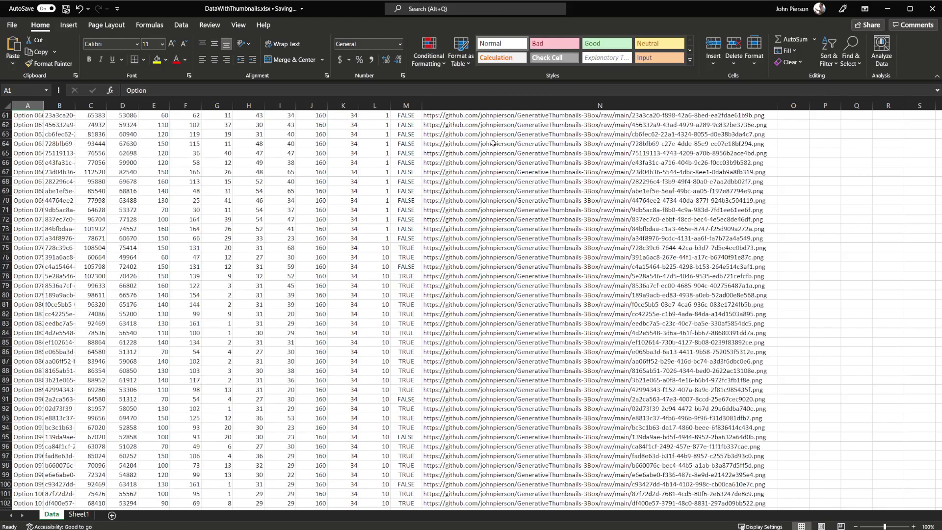
pyautogui.scroll(-2, 487, 187)
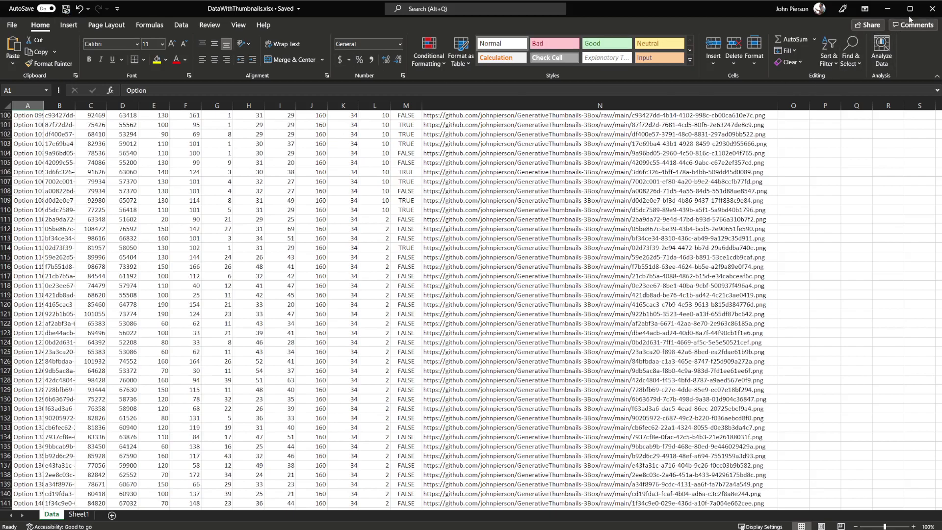
pyautogui.click(928, 16)
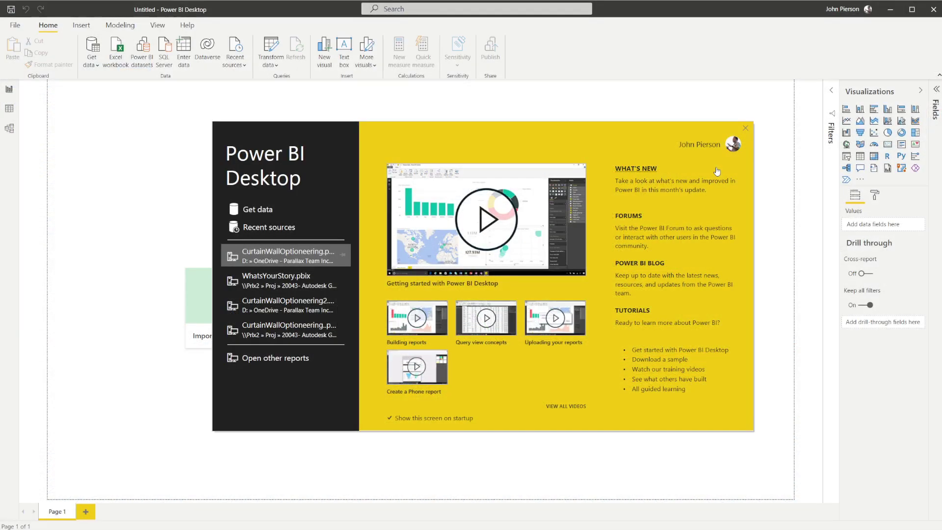
# In Power BI Desktop, dismiss the start screen and open DataWithThumbnails.xlsx as the Excel data source
pyautogui.click(745, 129)
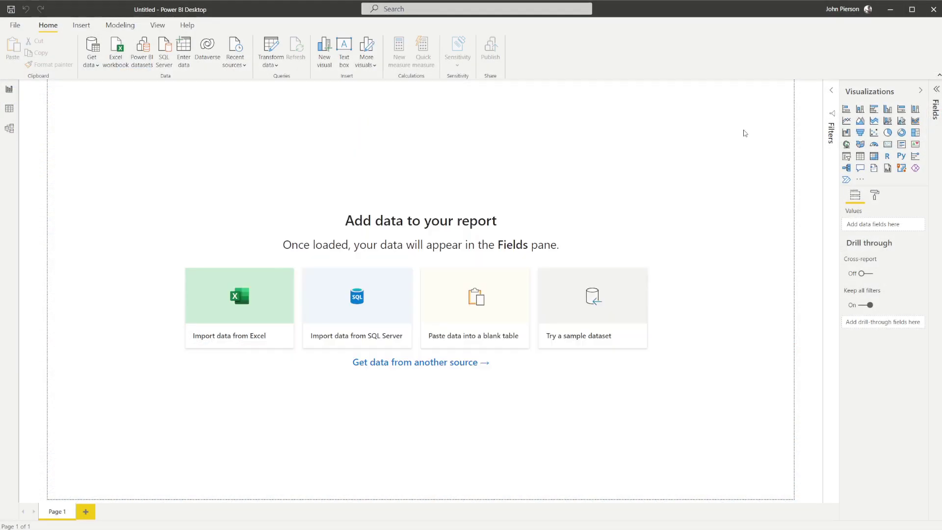
pyautogui.click(236, 308)
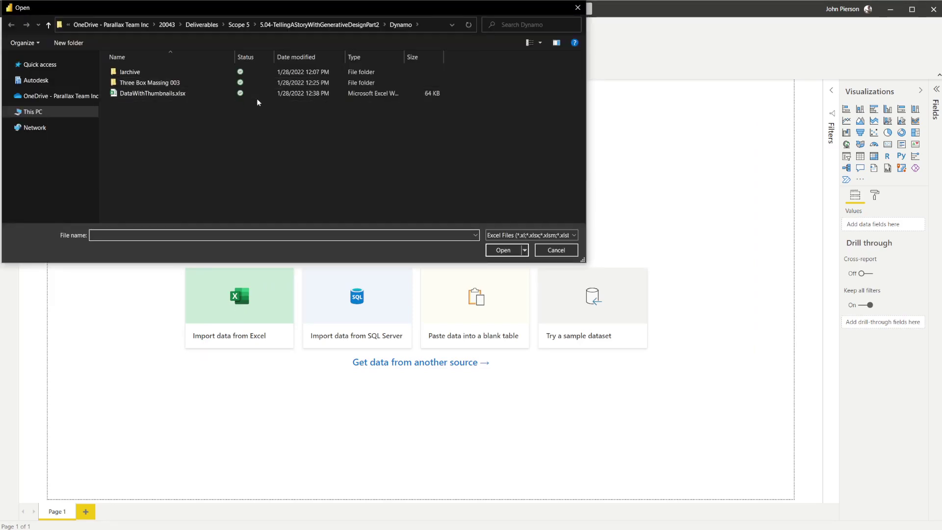
pyautogui.click(190, 94)
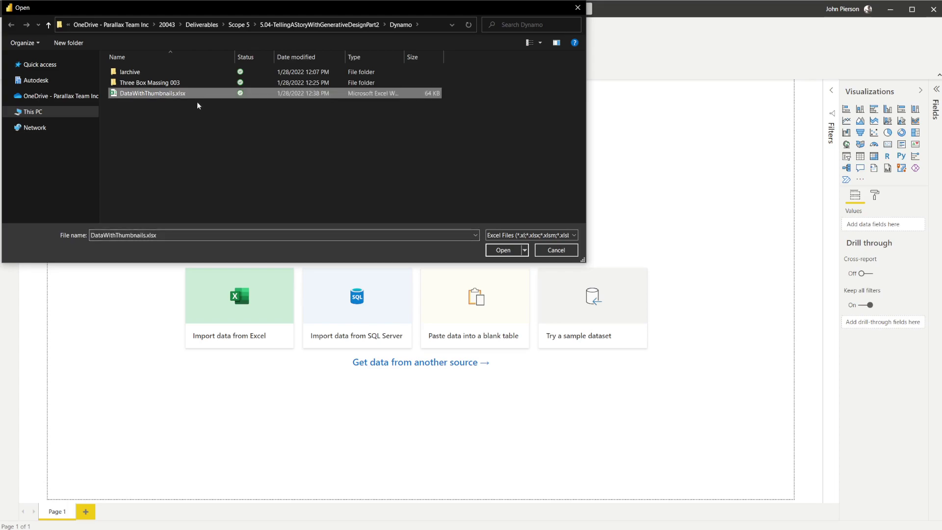
pyautogui.click(502, 250)
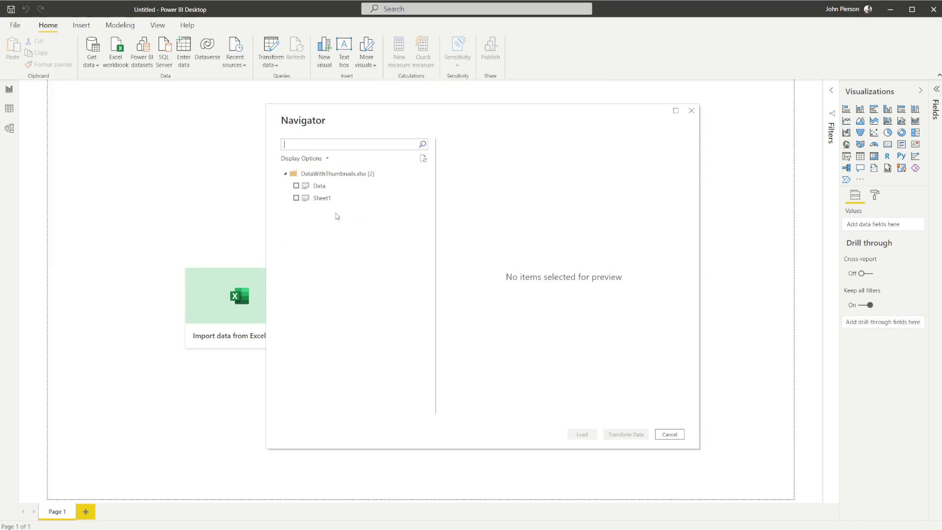
# Select the Data sheet, check its Thumbnails column in the preview, and load it into the report
pyautogui.click(295, 185)
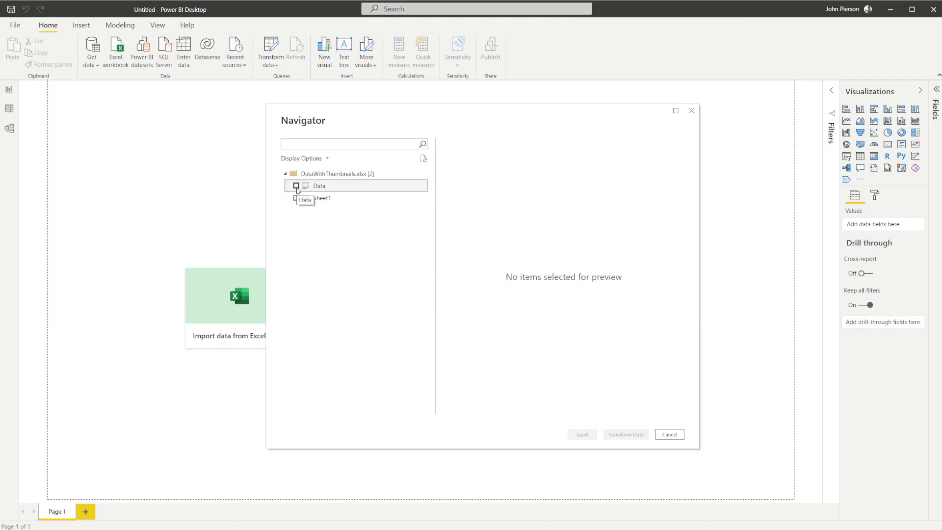
pyautogui.hscroll(2, 495, 413)
pyautogui.hscroll(5, 495, 413)
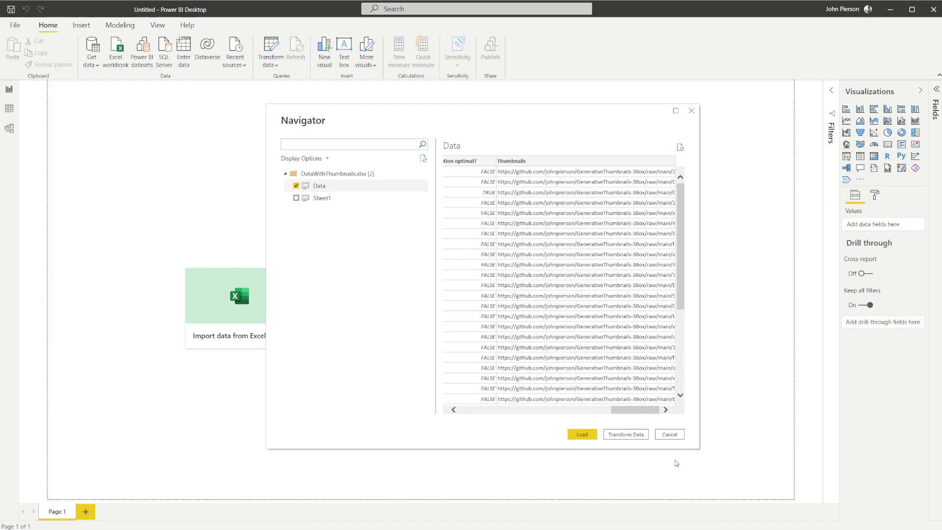
pyautogui.click(581, 441)
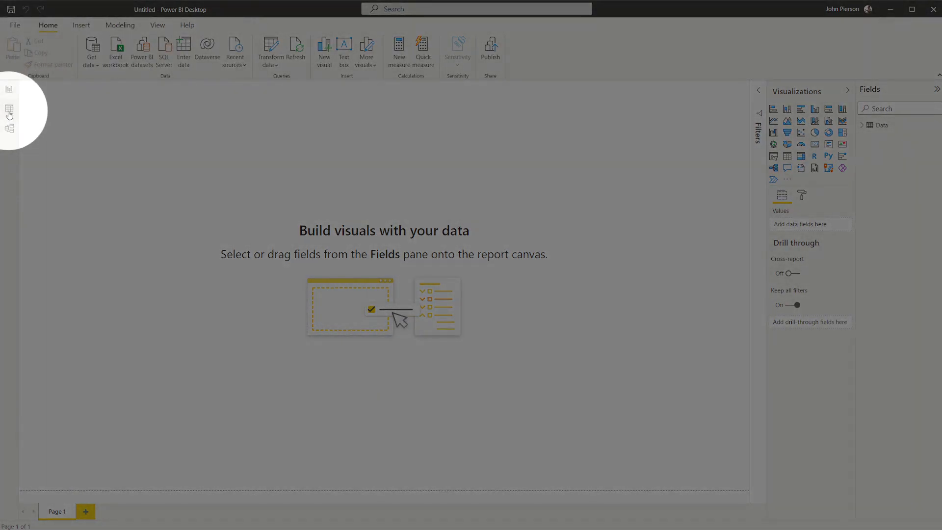
# In the data view, set the Thumbnails column's data category to Image URL, and return to the report view
pyautogui.click(9, 113)
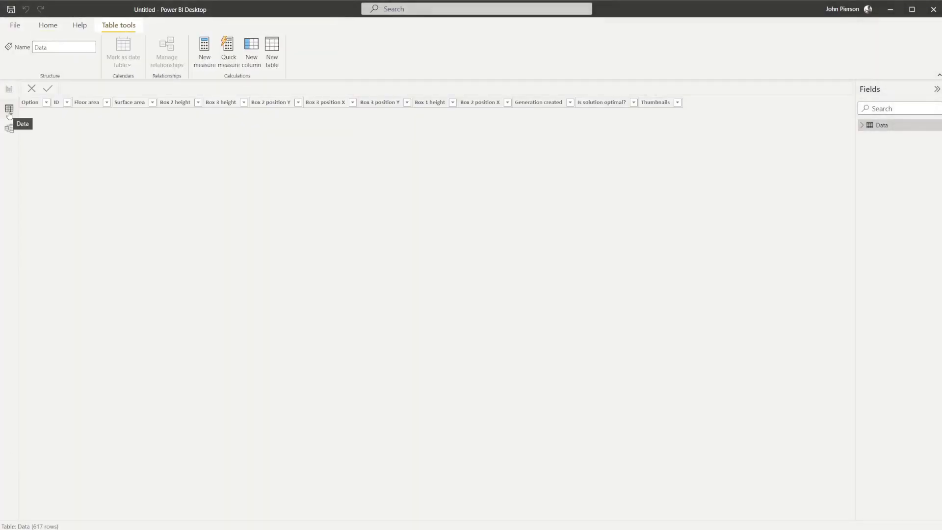
pyautogui.hscroll(2, 461, 518)
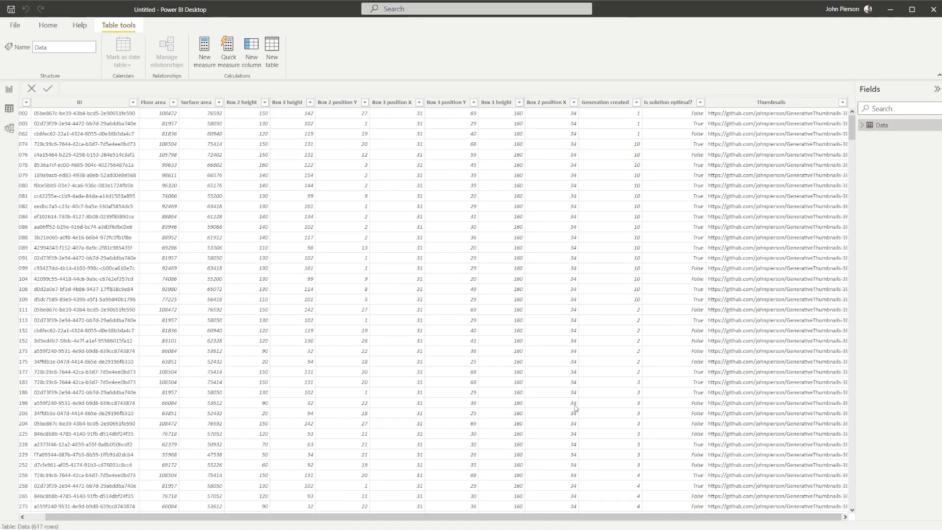
pyautogui.click(804, 104)
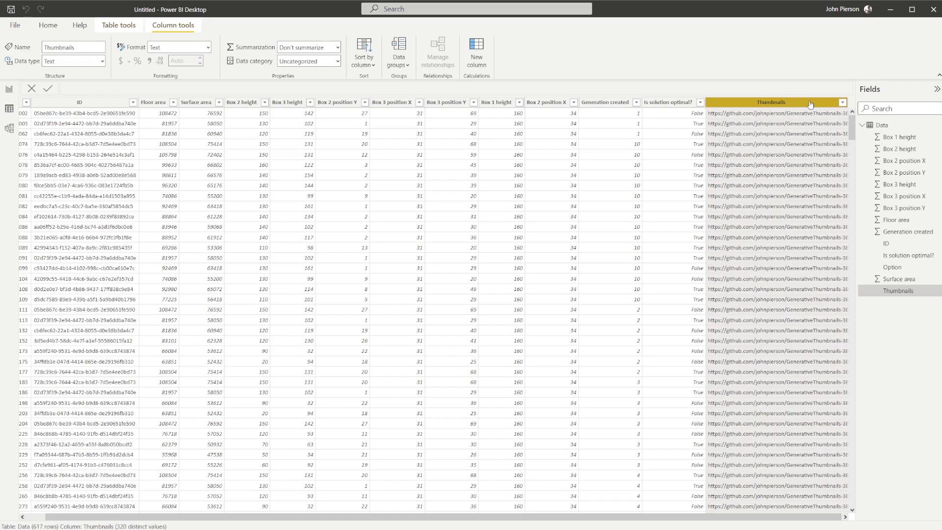
pyautogui.click(338, 62)
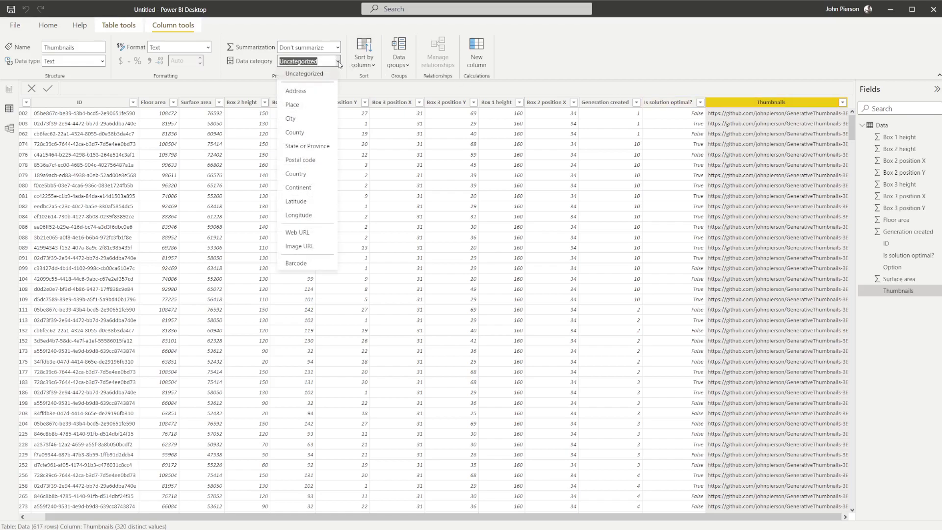
pyautogui.click(304, 247)
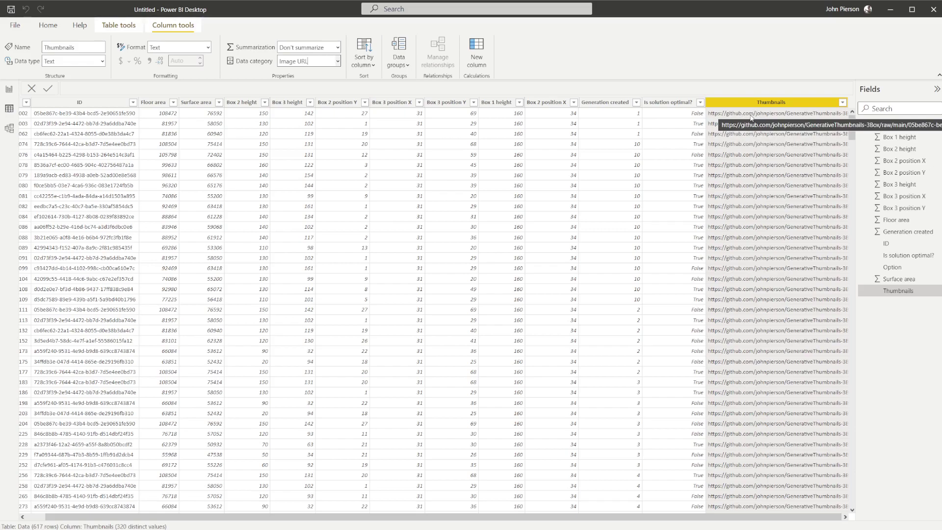
pyautogui.click(9, 89)
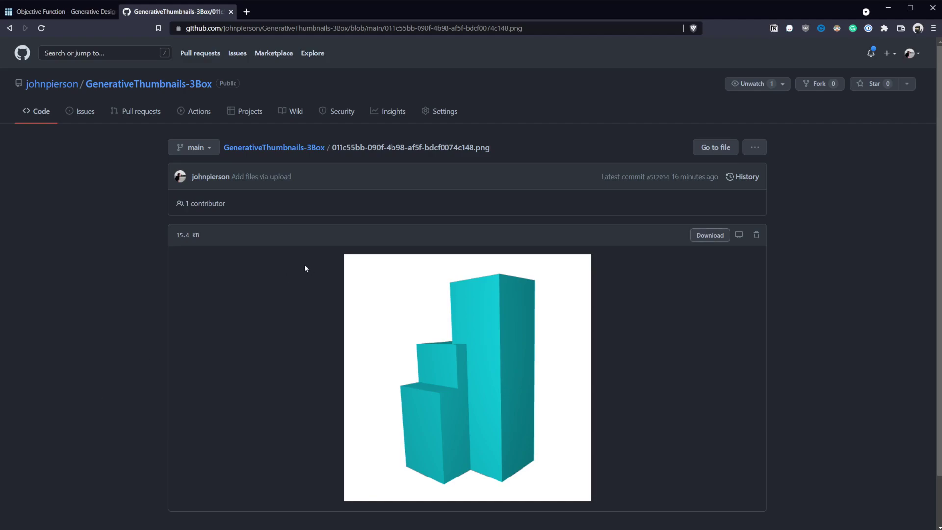
# In the browser, view the Generative Design page on objective functions, and minimize the window
pyautogui.click(78, 13)
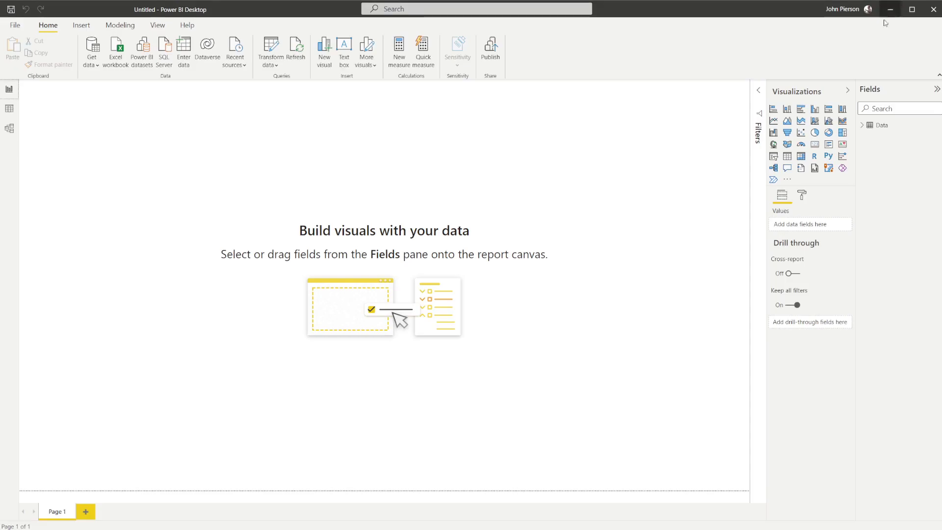
pyautogui.click(888, 8)
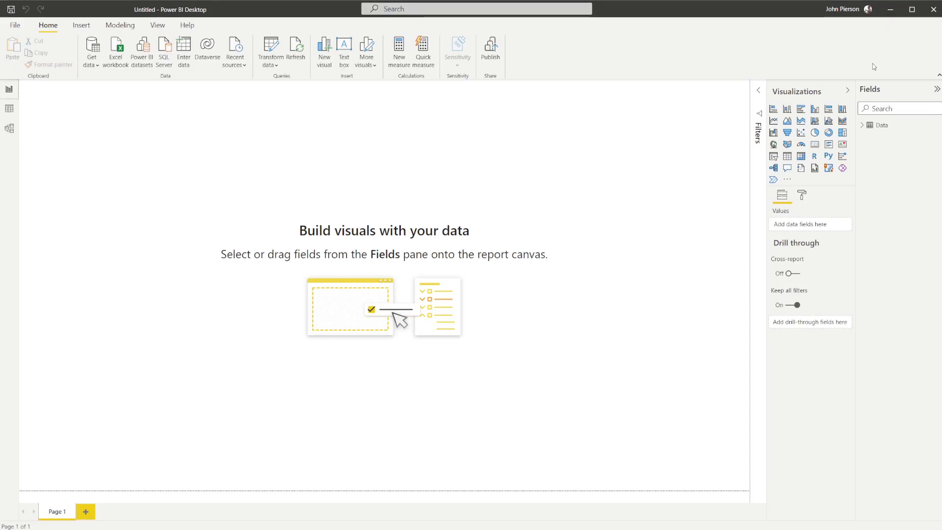
# In Power BI Desktop, add a scatter chart to Page 1 and enlarge it on the report canvas
pyautogui.click(801, 135)
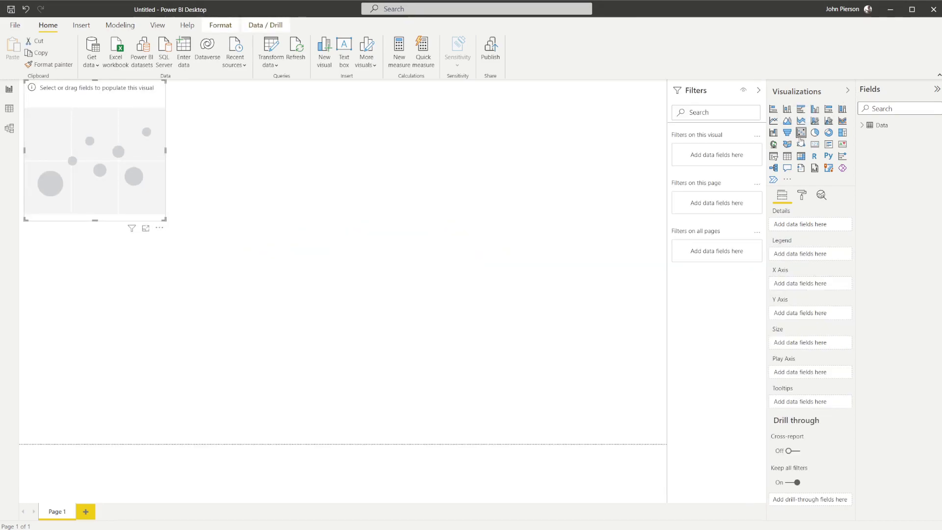
pyautogui.moveTo(165, 219); pyautogui.dragTo(355, 324)
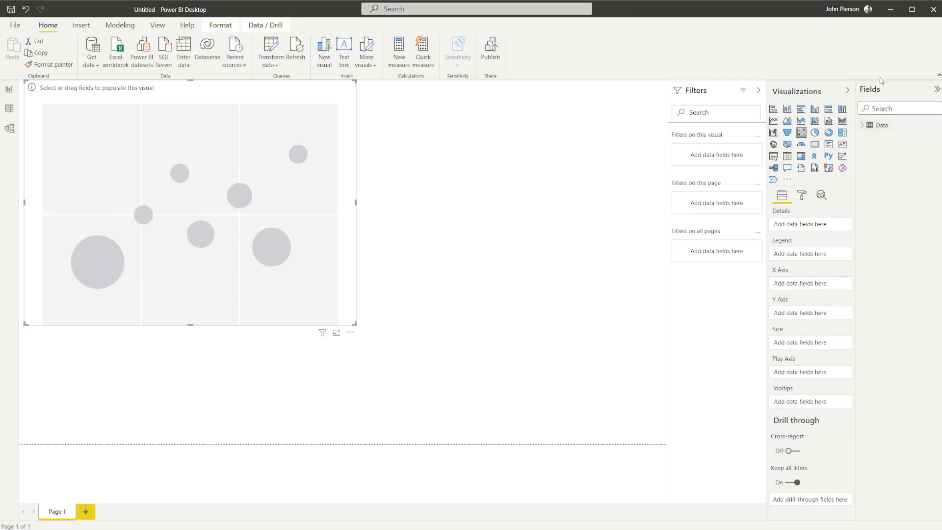
# Plot Floor area on the scatter chart's X axis and Surface area on its Y axis
pyautogui.click(862, 125)
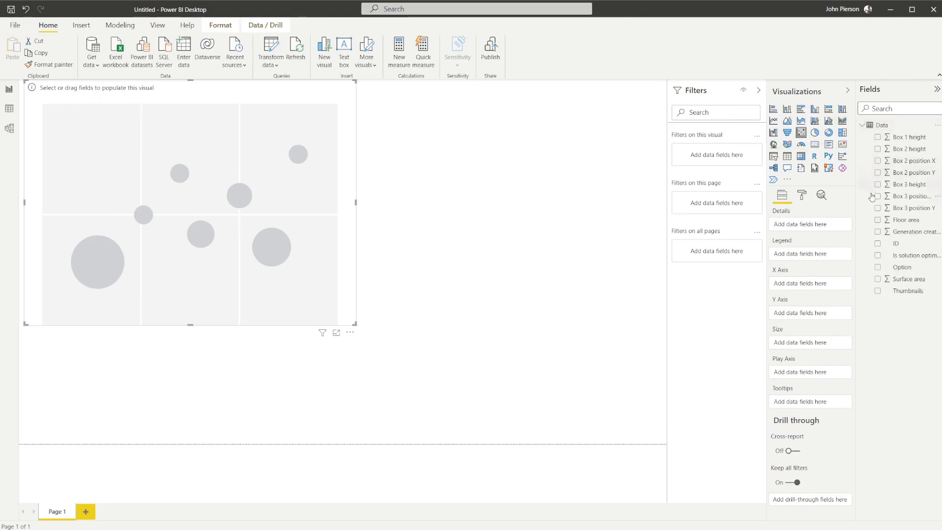
pyautogui.click(878, 220)
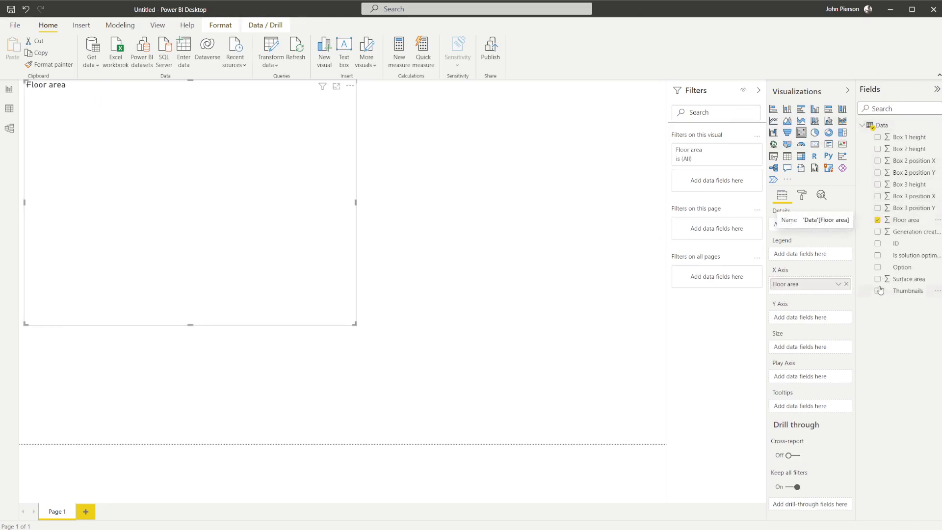
pyautogui.click(877, 279)
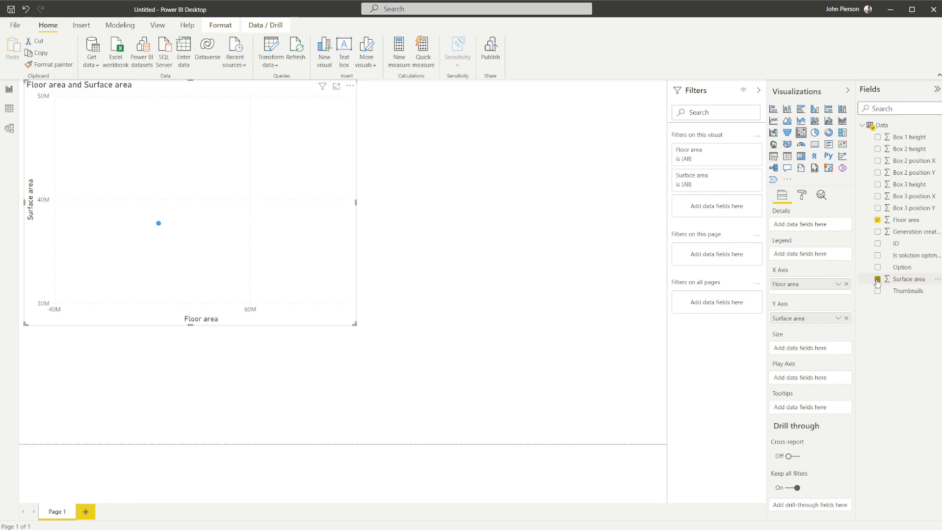
# Set both Floor area and Surface area in the scatter chart to Don't summarize so each option is plotted separately
pyautogui.moveTo(161, 227)
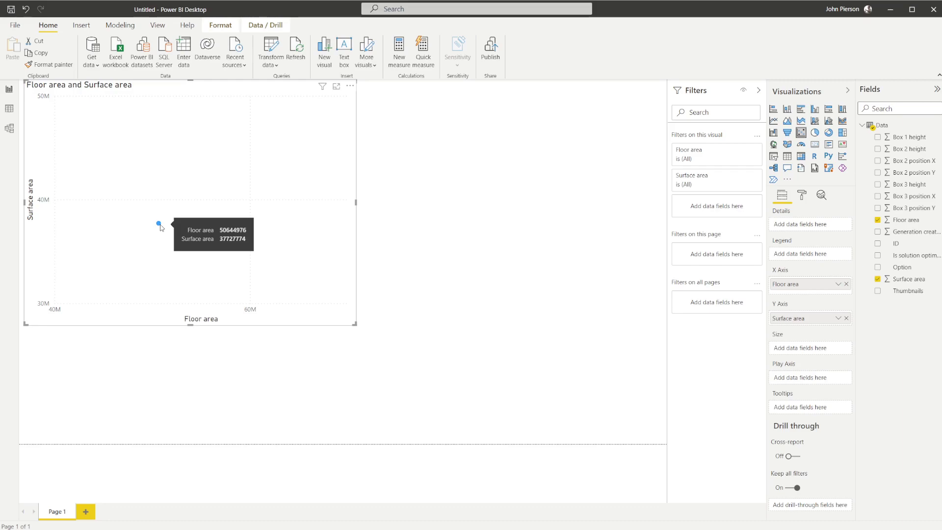
pyautogui.click(837, 285)
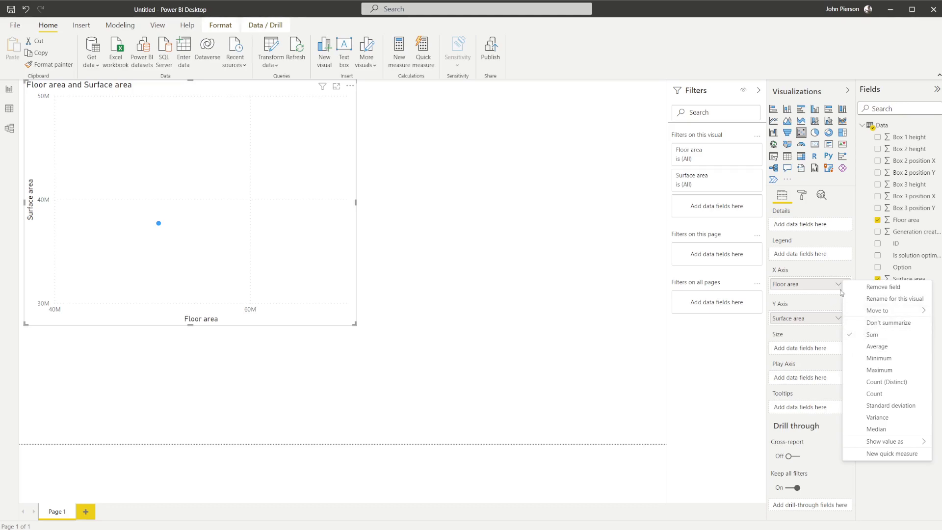
pyautogui.click(876, 323)
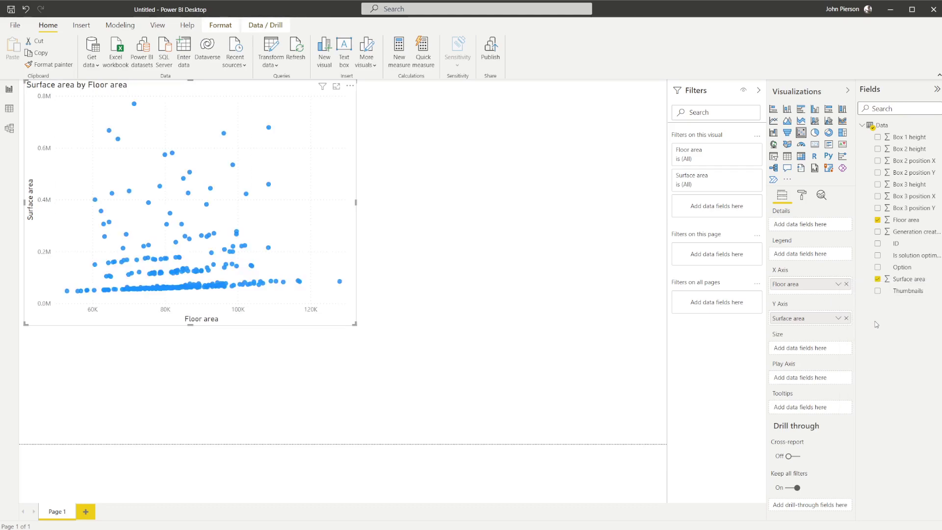
pyautogui.click(840, 319)
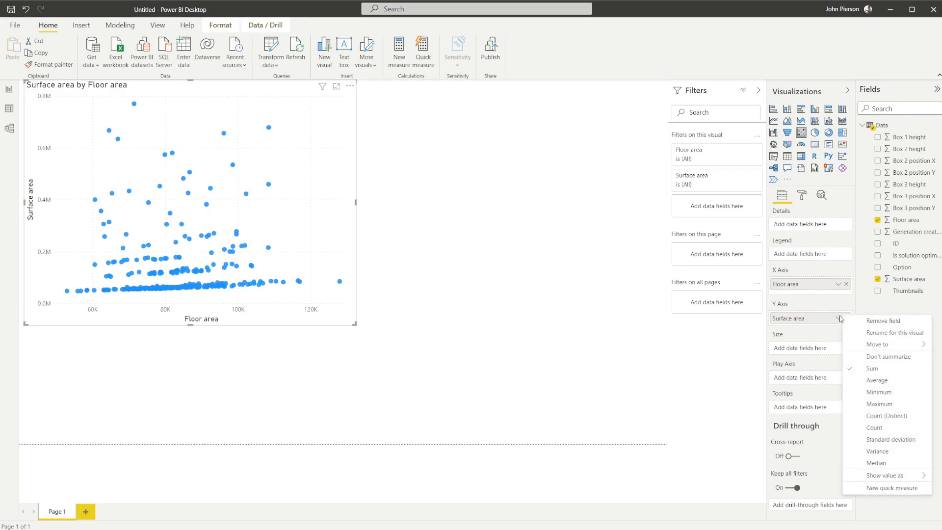
pyautogui.click(878, 356)
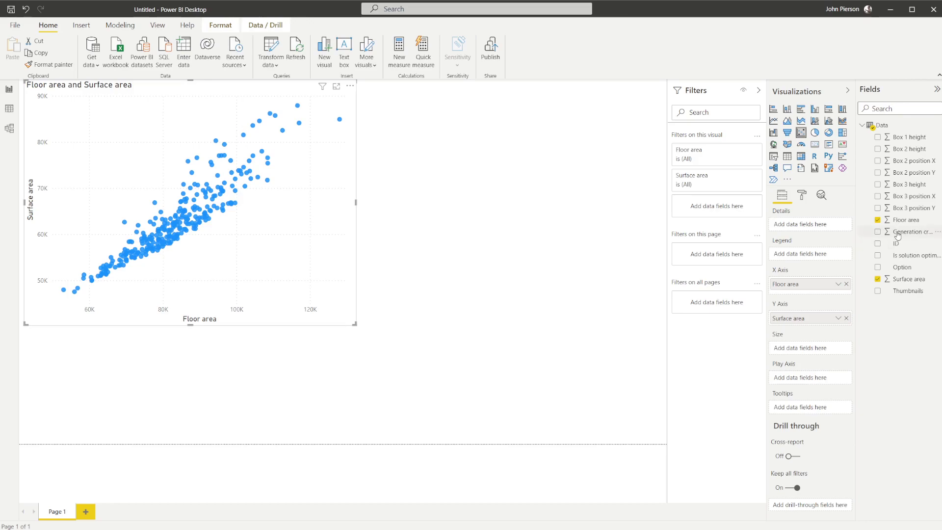
# Use Generation created as the scatter chart's legend, highlight generation 10 to inspect its points, and clear the highlight
pyautogui.moveTo(897, 236); pyautogui.dragTo(836, 258)
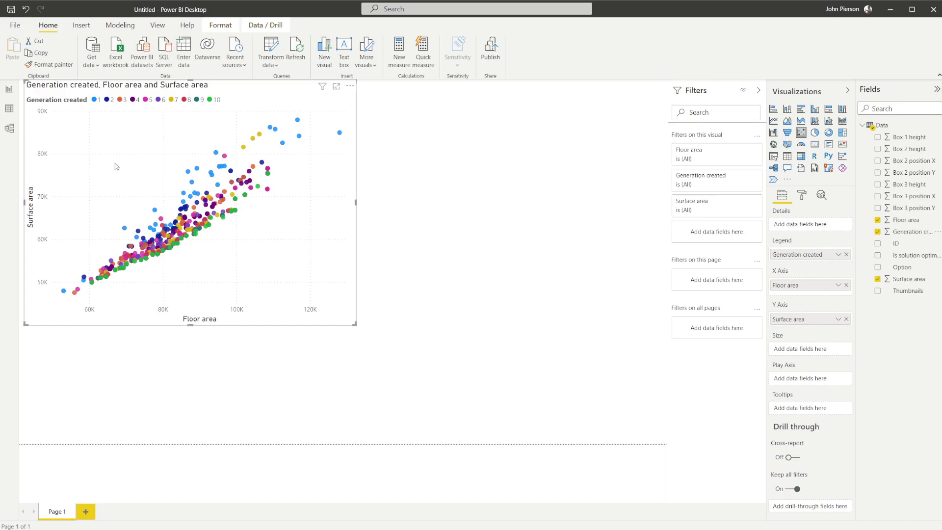
pyautogui.click(210, 100)
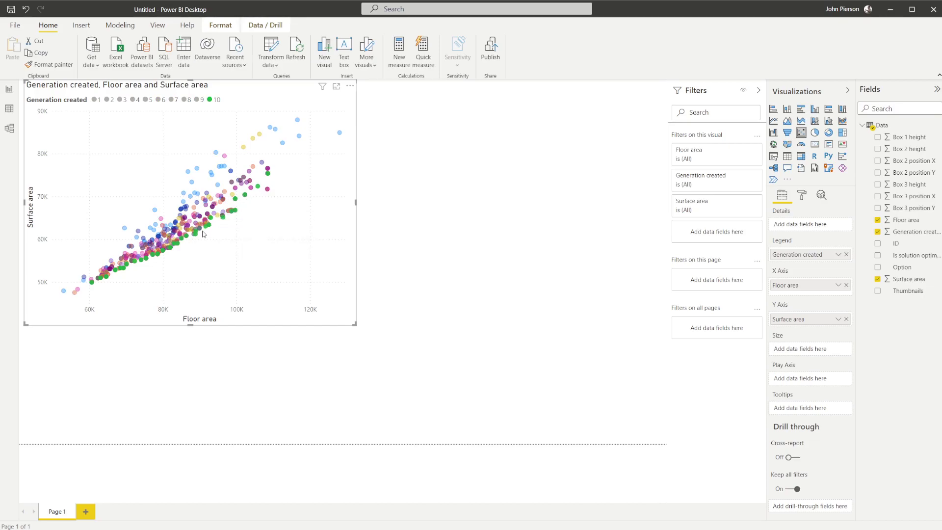
pyautogui.moveTo(200, 232)
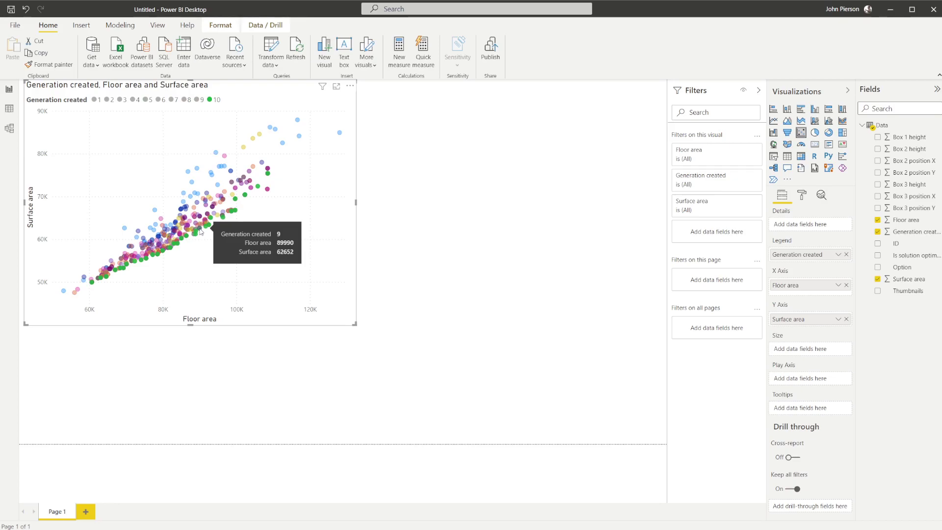
pyautogui.click(509, 292)
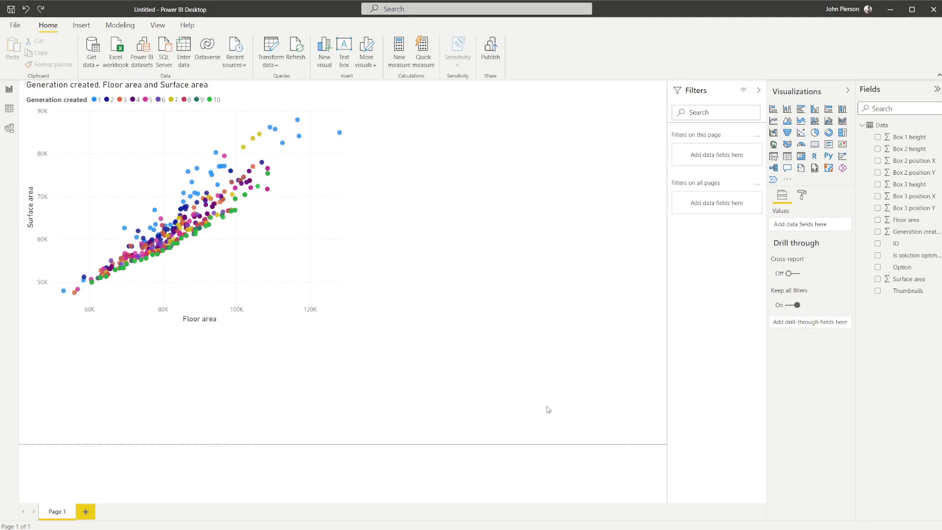
# Add a table visual beside the scatter chart, stretch it to about the chart's height, and fill it with the Thumbnails field
pyautogui.click(787, 157)
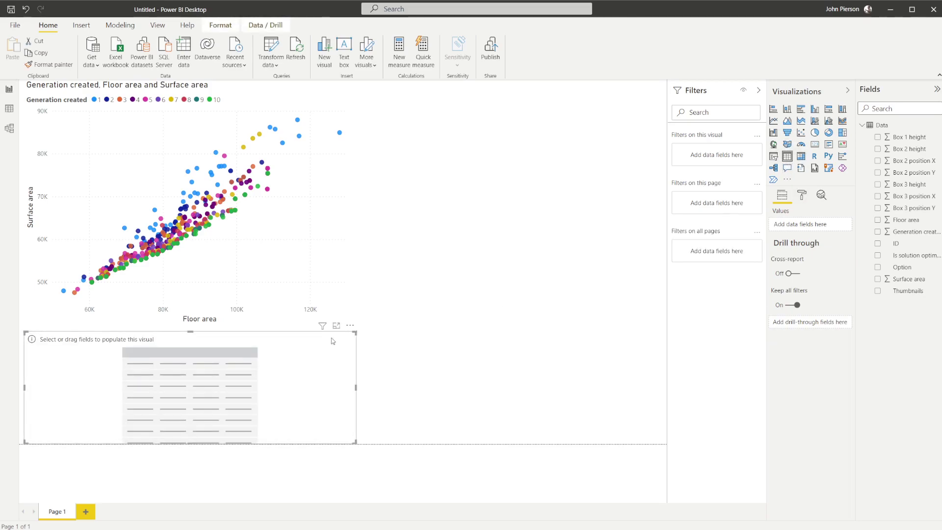
pyautogui.moveTo(275, 356); pyautogui.dragTo(587, 142)
pyautogui.moveTo(335, 174); pyautogui.dragTo(387, 172)
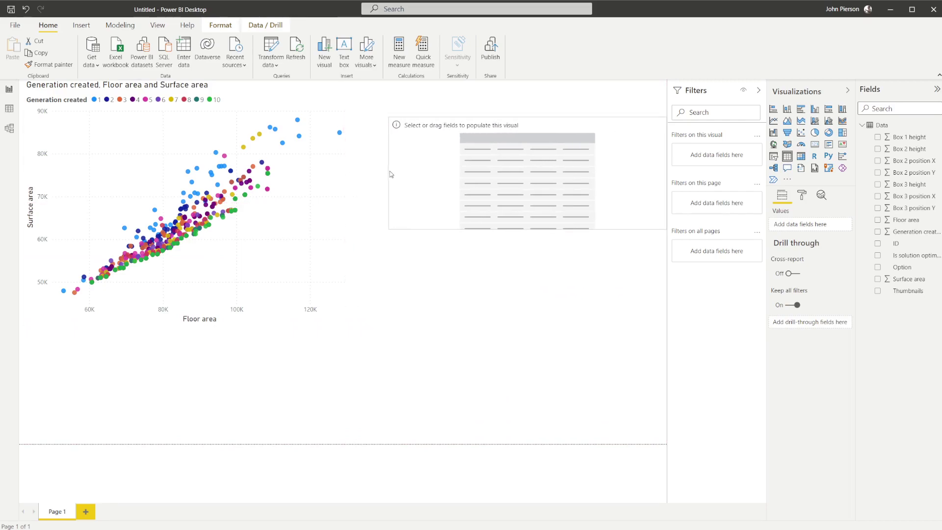
pyautogui.moveTo(527, 117); pyautogui.dragTo(527, 88)
pyautogui.moveTo(532, 229); pyautogui.dragTo(528, 321)
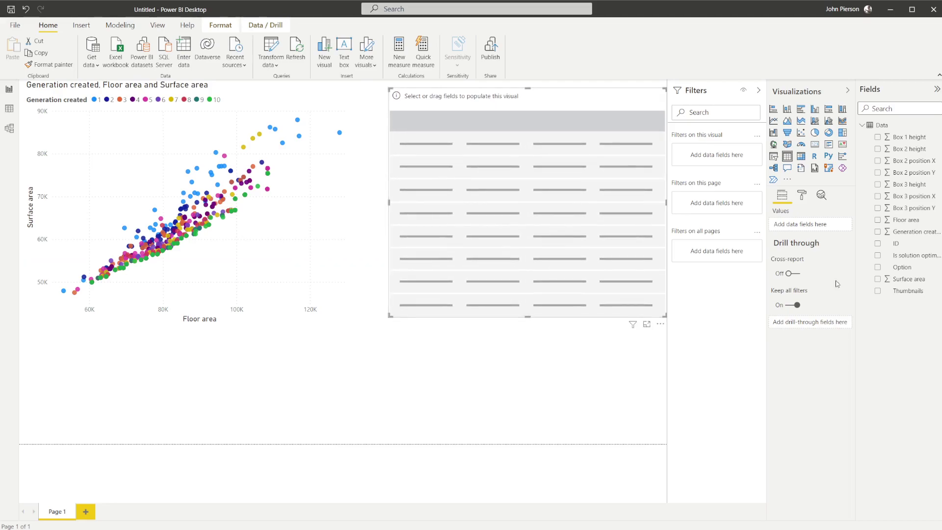
pyautogui.moveTo(909, 292); pyautogui.dragTo(816, 227)
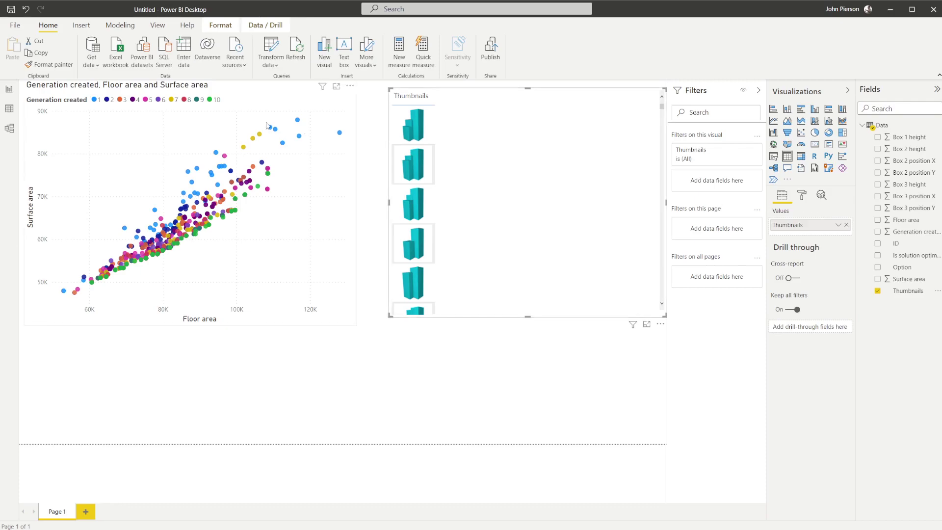
# Highlight several generations in the scatter chart's legend, from 10 down to 1, to view each generation's thumbnails in the table
pyautogui.click(210, 100)
pyautogui.click(197, 99)
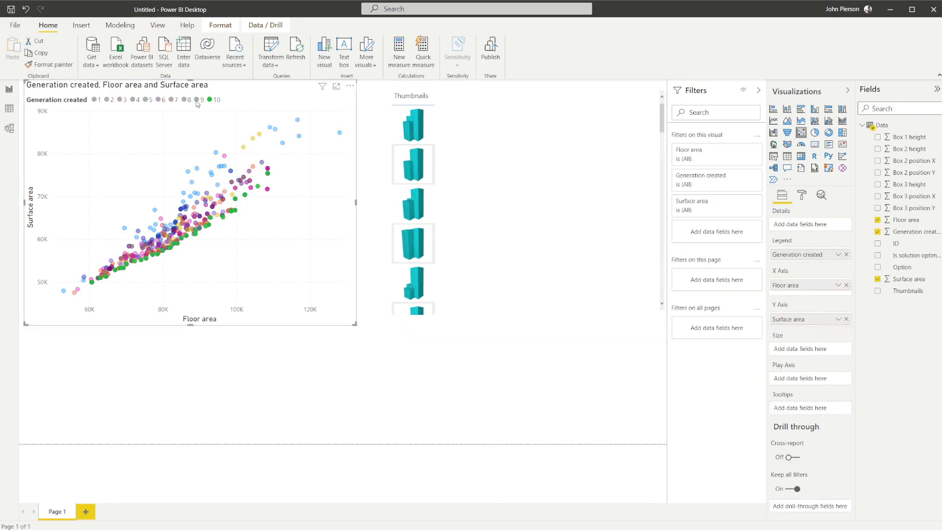
pyautogui.click(171, 100)
pyautogui.click(163, 100)
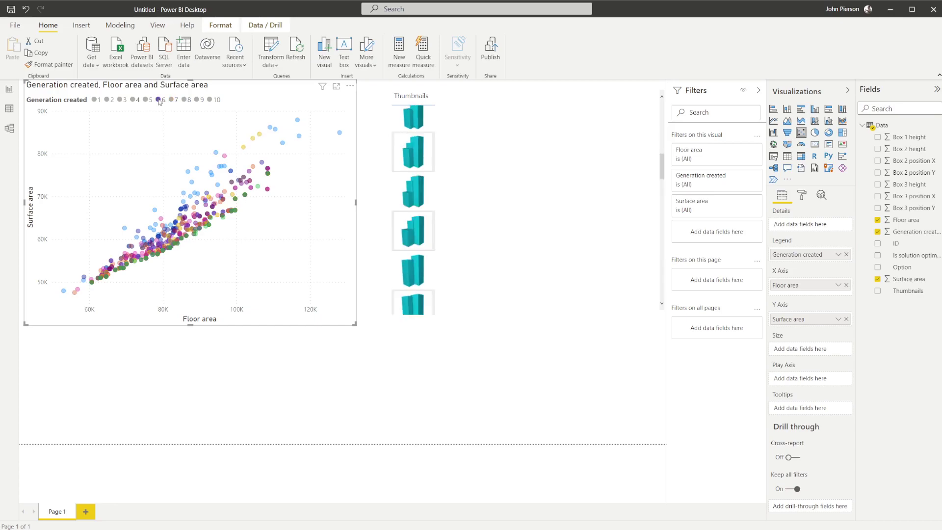
pyautogui.click(148, 100)
pyautogui.click(136, 100)
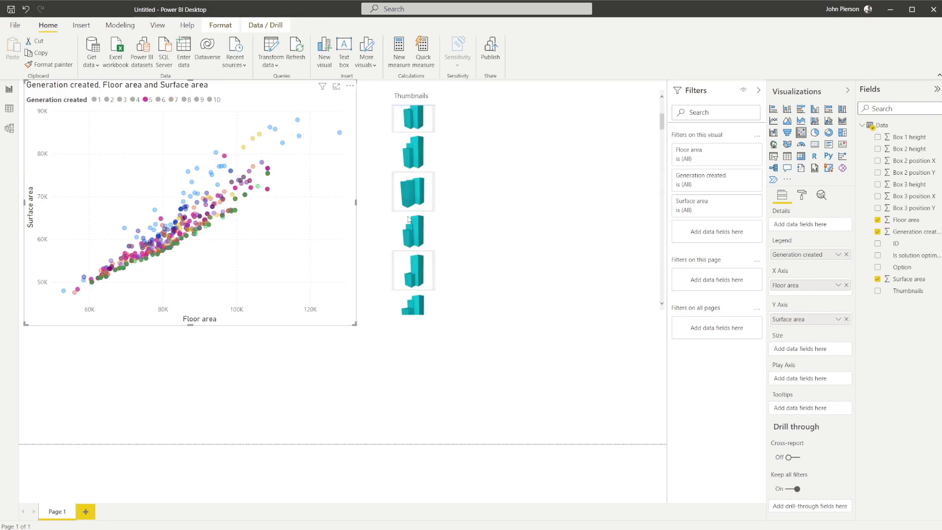
pyautogui.click(94, 100)
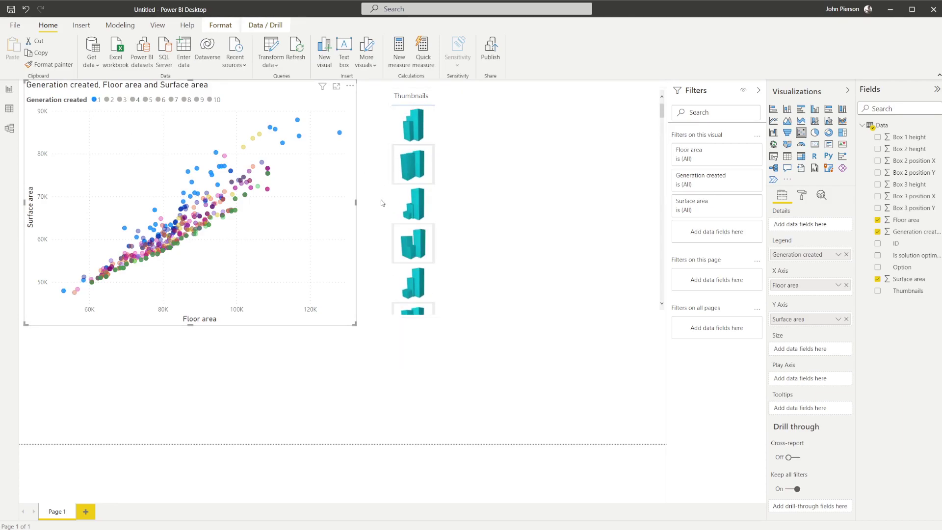
pyautogui.click(383, 392)
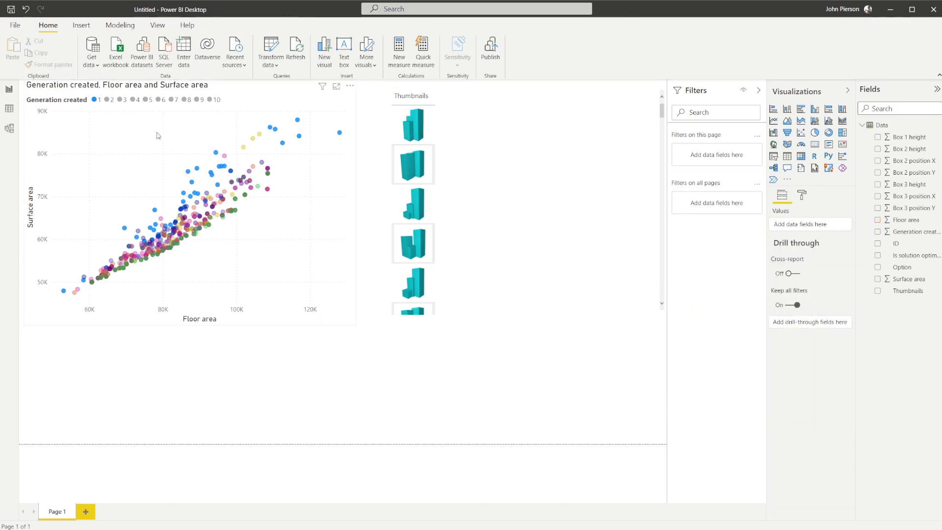
# Select individual generation 1 points with high surface area in the scatter chart to view their thumbnails
pyautogui.click(299, 137)
pyautogui.click(339, 133)
pyautogui.click(297, 120)
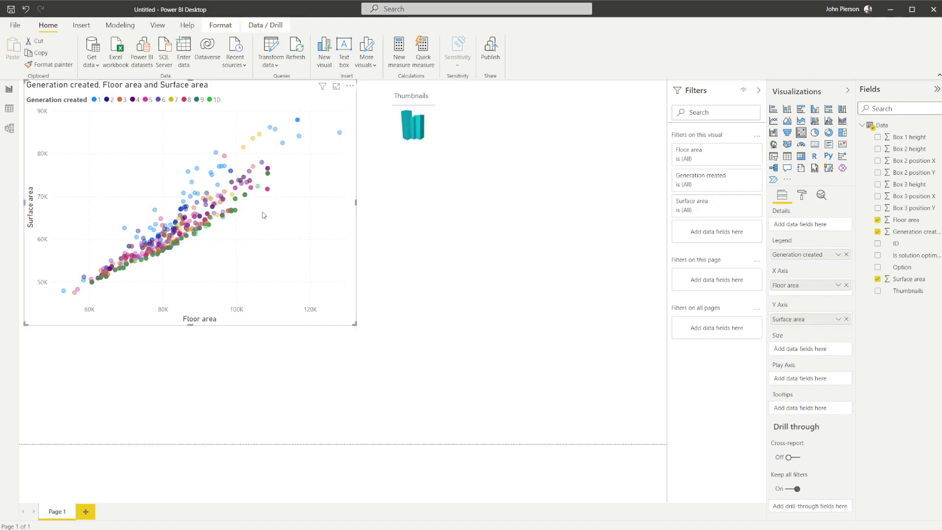
# Set the Thumbnails table's image height to 150 and narrow the table to fit the image column
pyautogui.click(524, 193)
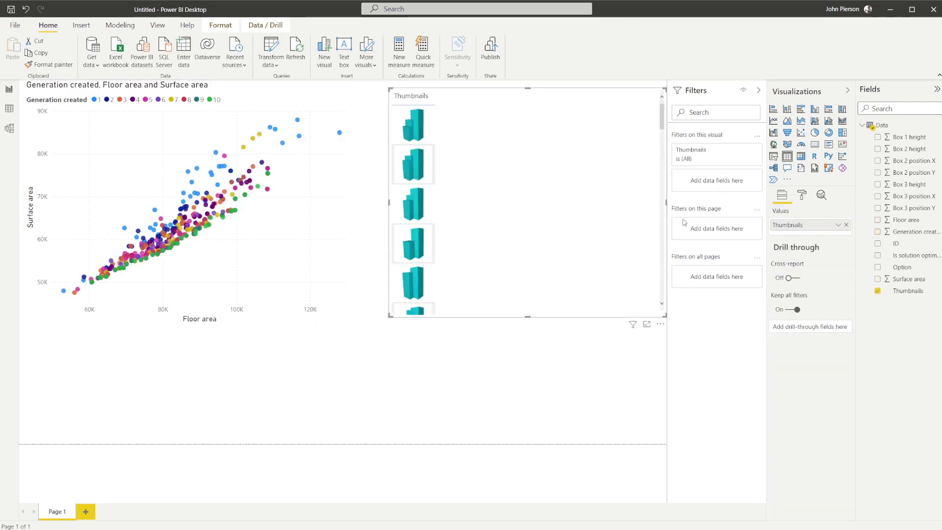
pyautogui.click(803, 195)
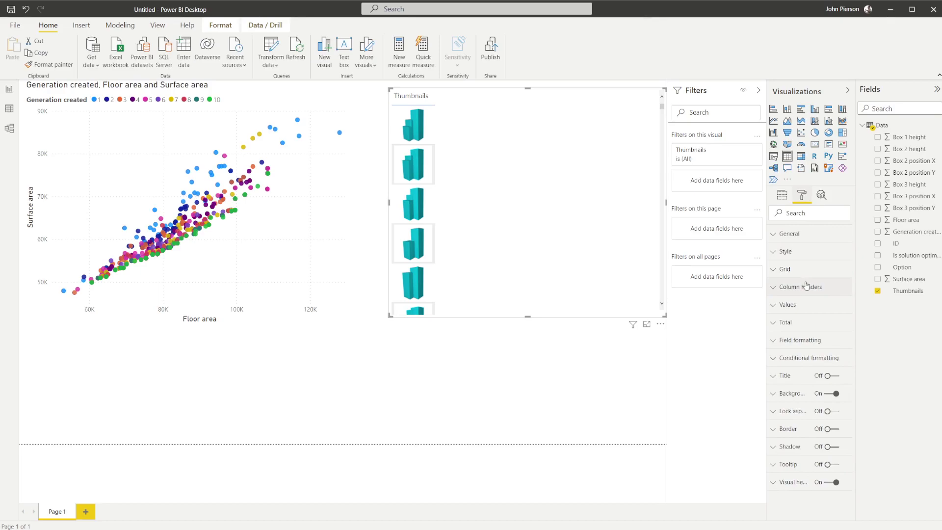
pyautogui.click(778, 270)
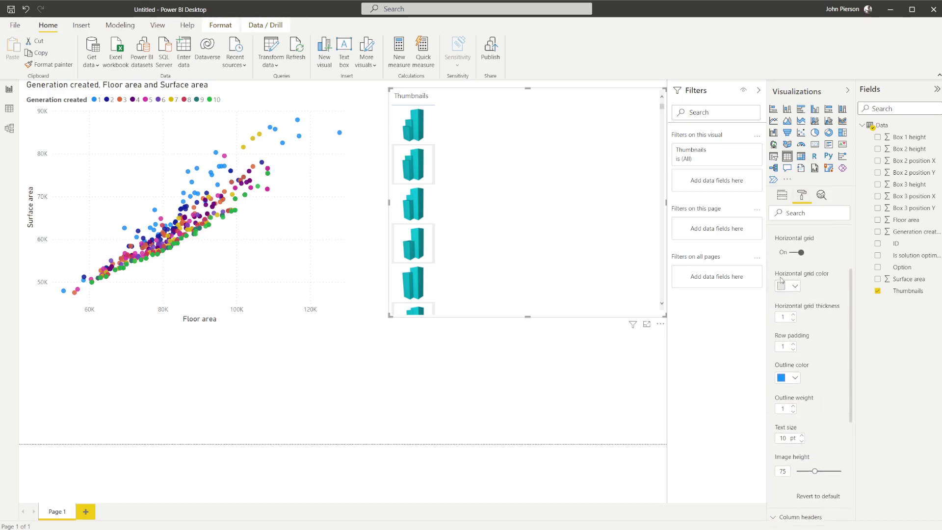
pyautogui.moveTo(815, 376); pyautogui.dragTo(842, 375)
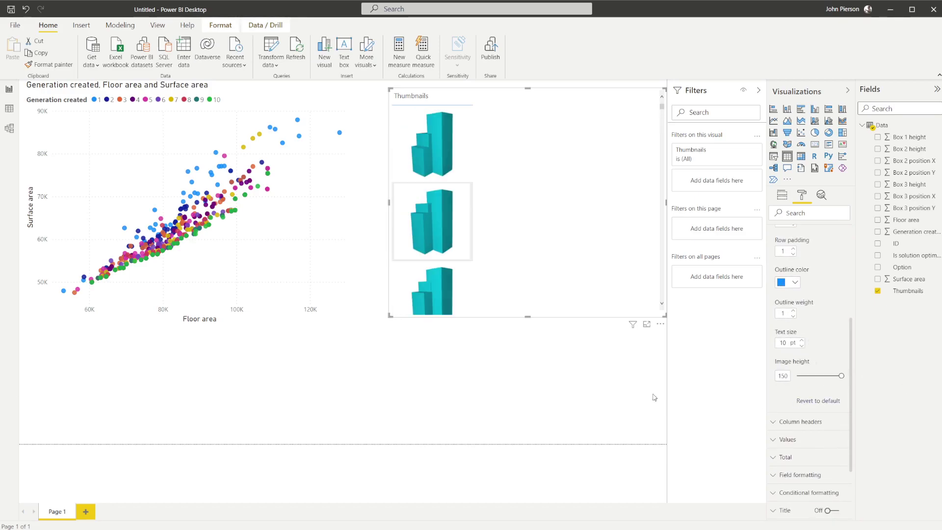
pyautogui.moveTo(666, 202); pyautogui.dragTo(495, 202)
pyautogui.click(546, 371)
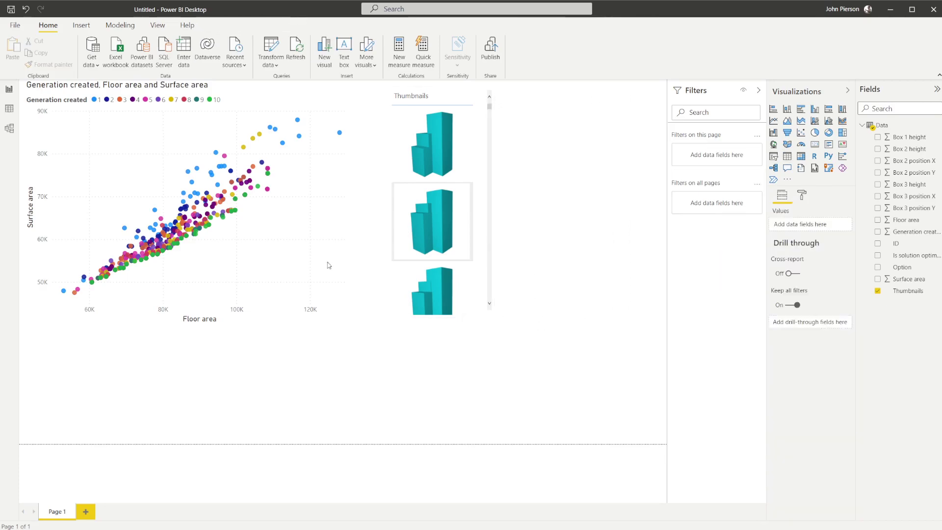
# Check the enlarged thumbnails for individual scatter points and for generation 4, and clear the selection
pyautogui.click(258, 187)
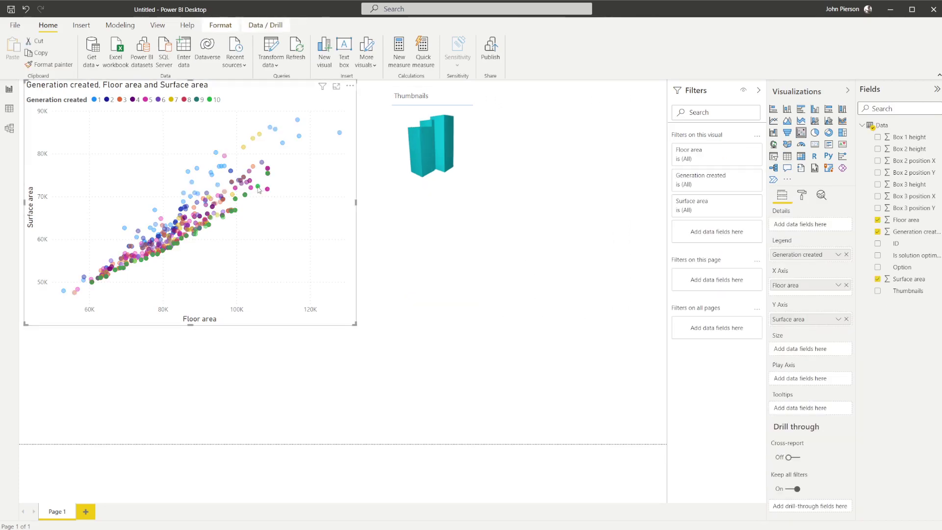
pyautogui.click(236, 212)
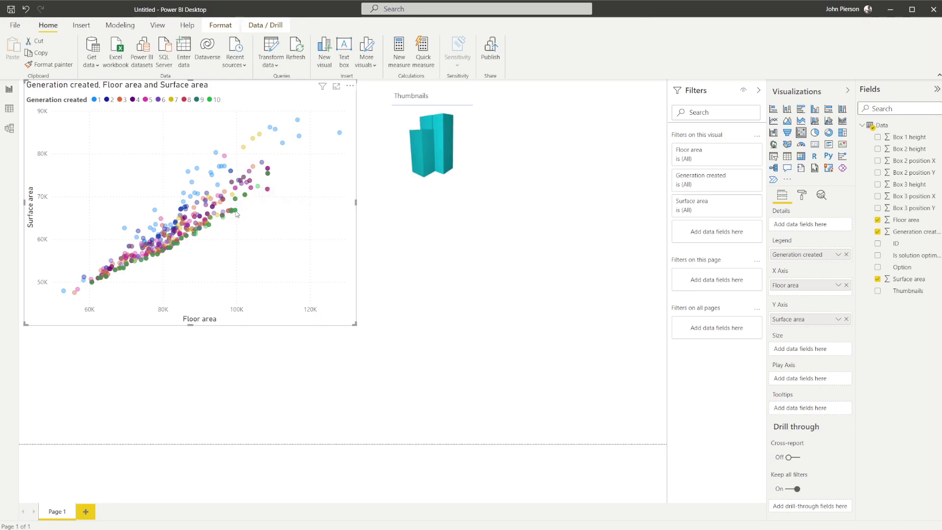
pyautogui.click(132, 100)
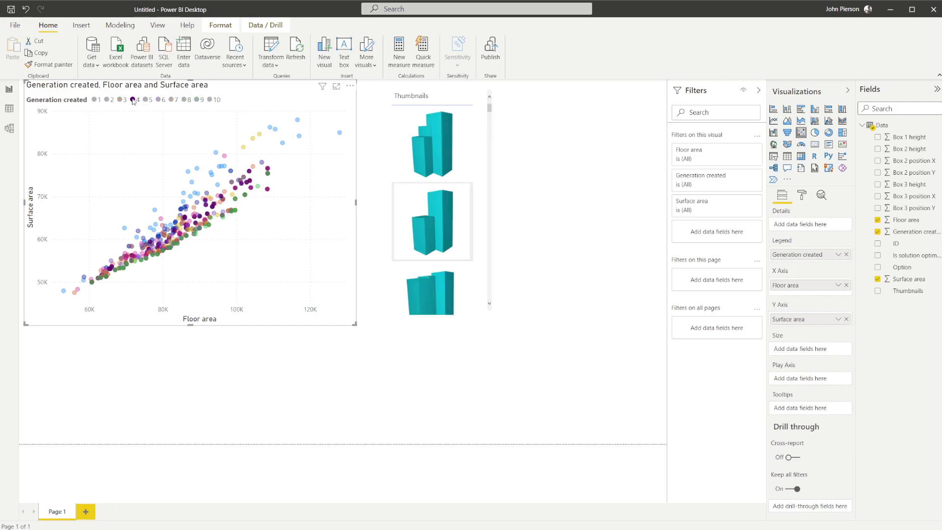
pyautogui.scroll(-5, 475, 201)
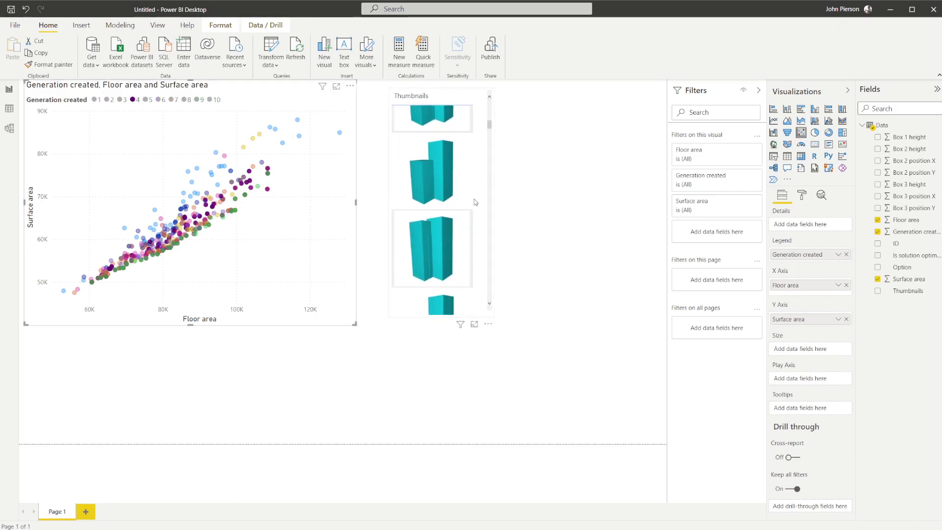
pyautogui.click(373, 343)
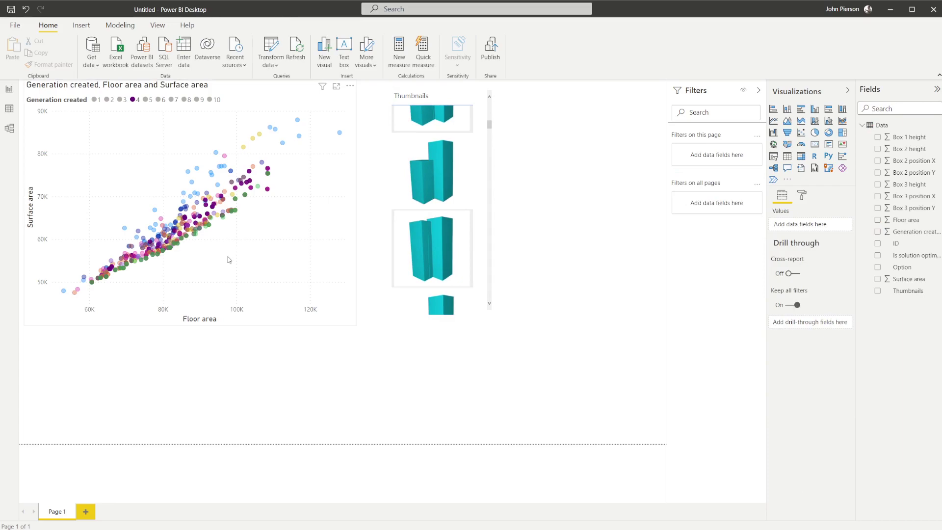
pyautogui.click(228, 260)
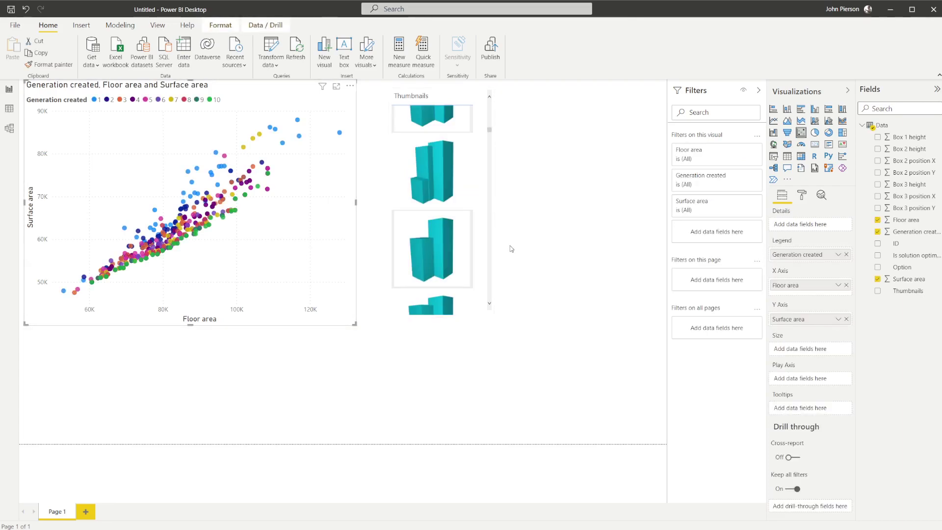
# Try Is solution optimal? as the scatter chart's details and as its legend, and restore Generation created as the legend
pyautogui.moveTo(905, 263); pyautogui.dragTo(812, 225)
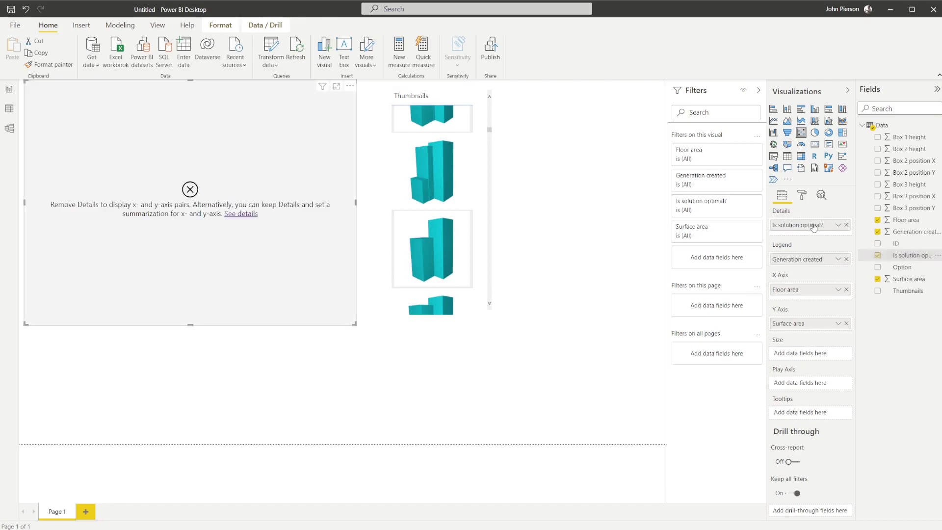
pyautogui.click(846, 225)
pyautogui.moveTo(909, 257); pyautogui.dragTo(804, 255)
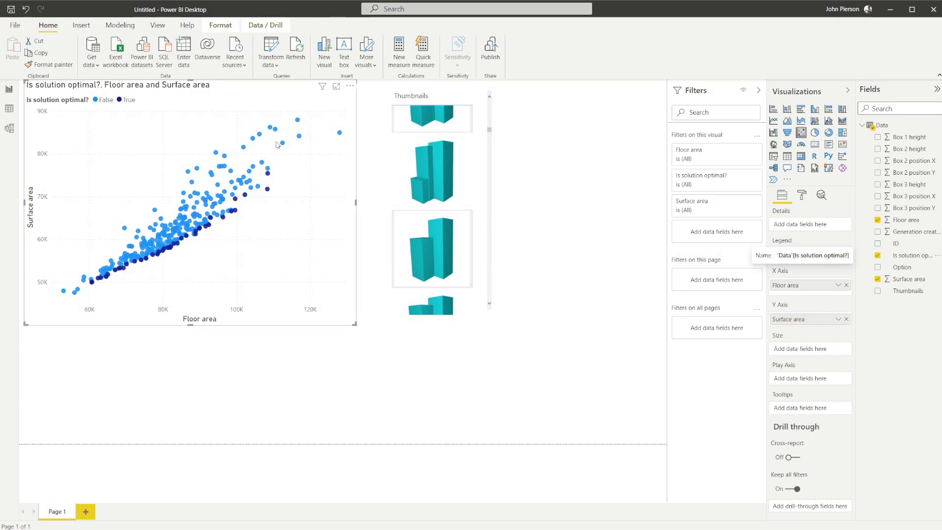
pyautogui.moveTo(912, 231); pyautogui.dragTo(805, 254)
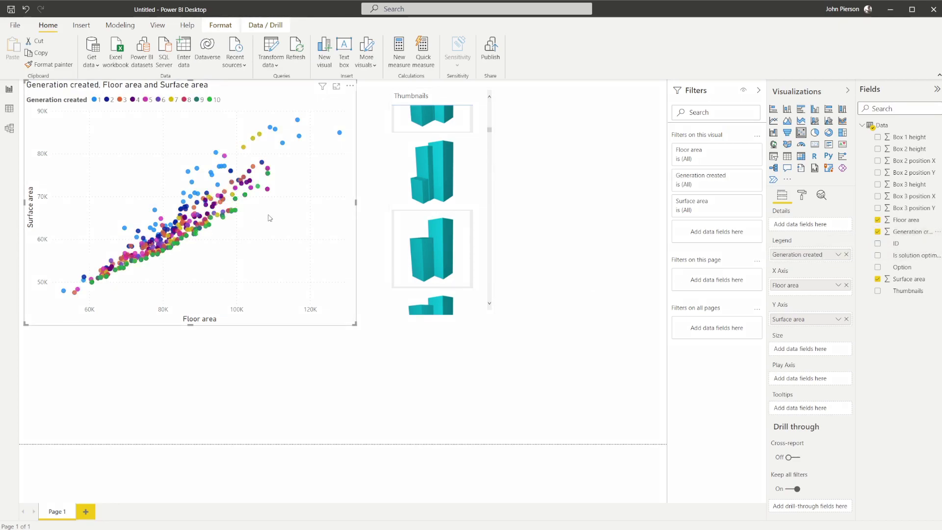
# Select a single generation 1 point in the scatter chart to view its thumbnail, and clear the selection
pyautogui.click(616, 386)
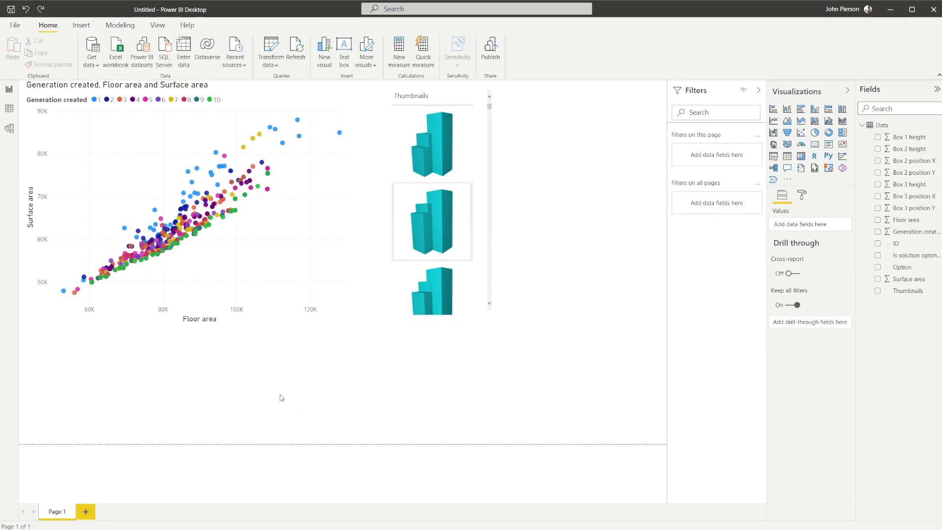
pyautogui.click(216, 153)
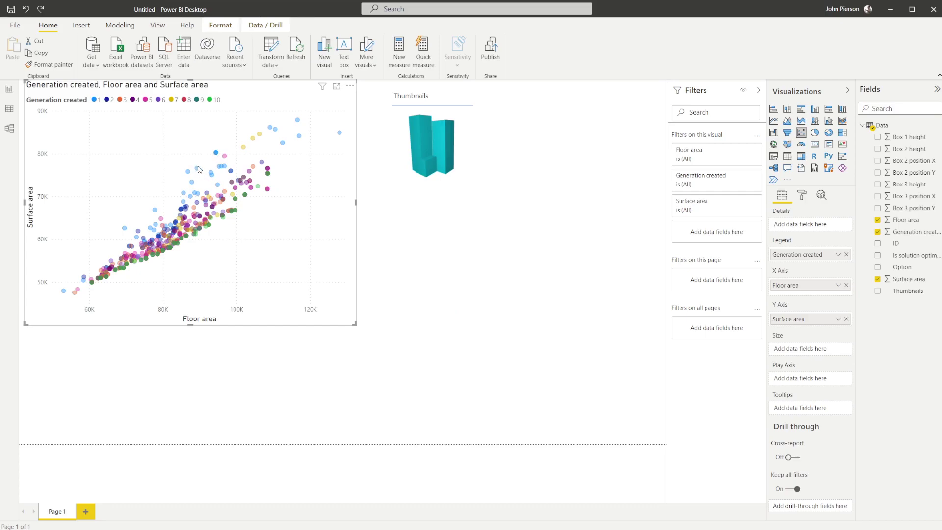
pyautogui.click(242, 230)
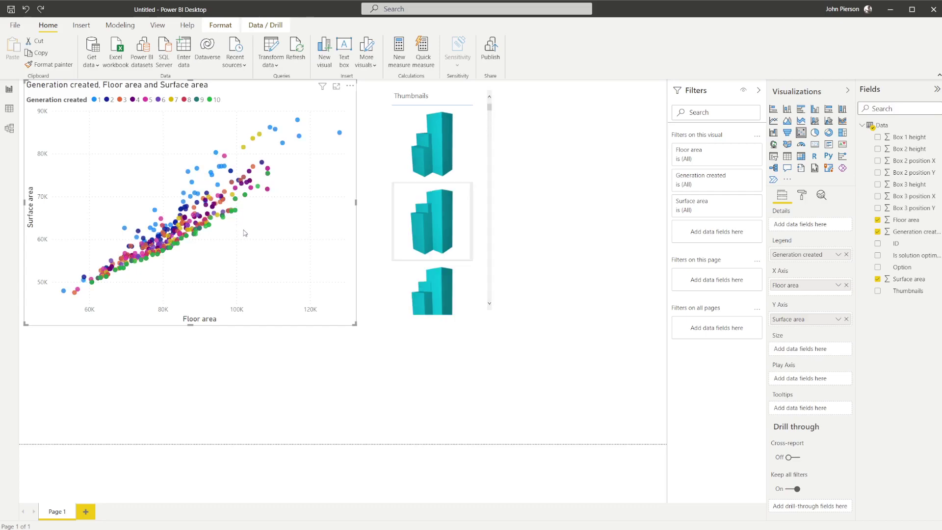